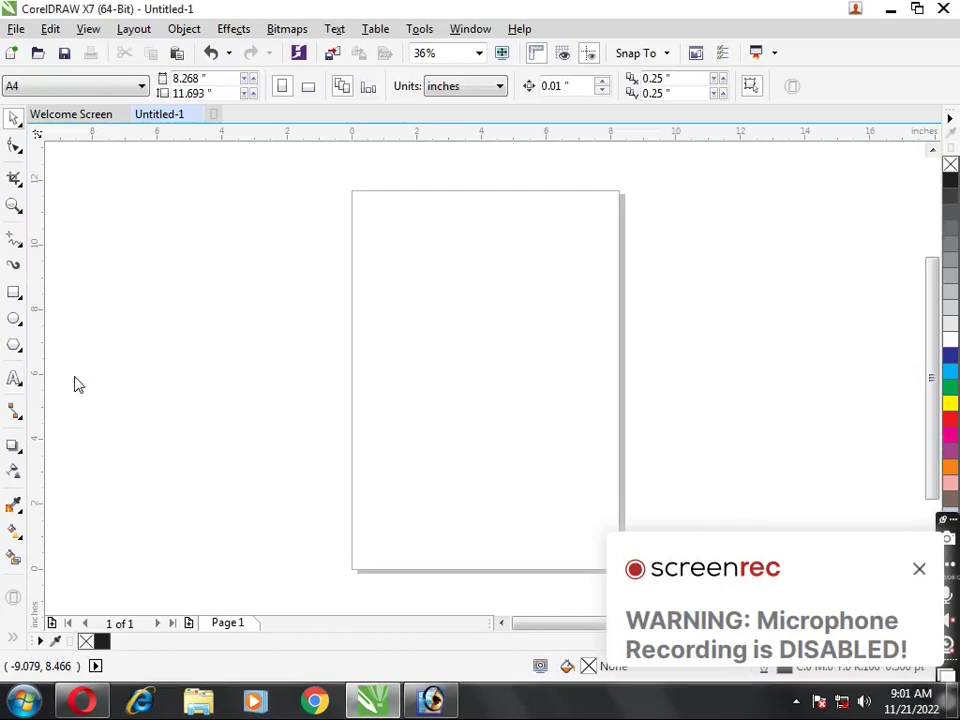
# Step: Type a letter U on the page, scale it up large and make it bold Arial
pyautogui.click(470, 295)
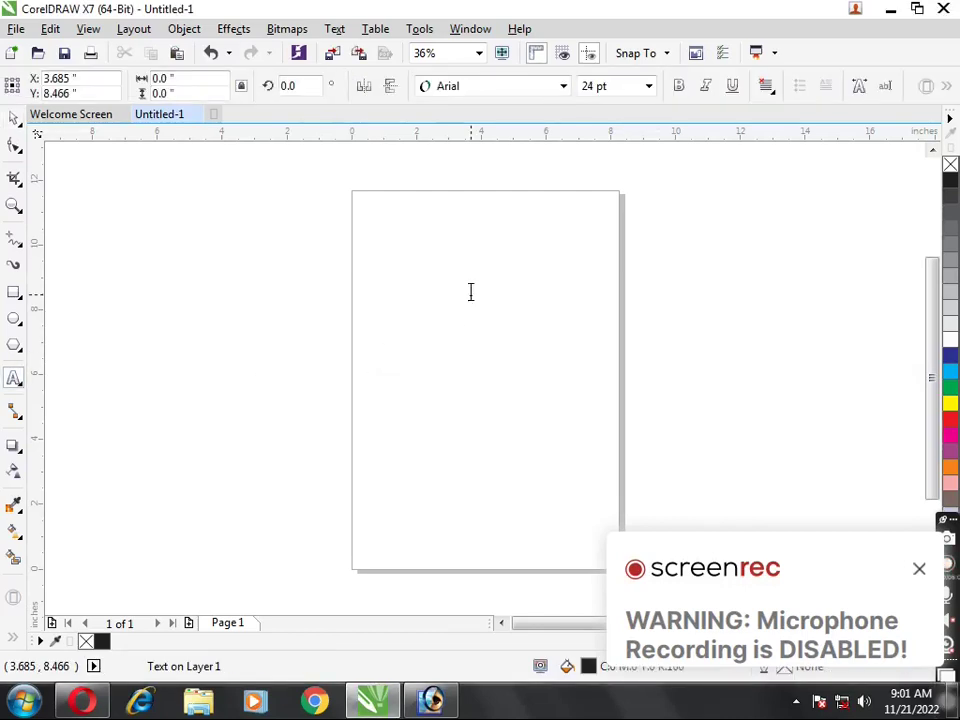
pyautogui.write('A')
pyautogui.click(14, 117)
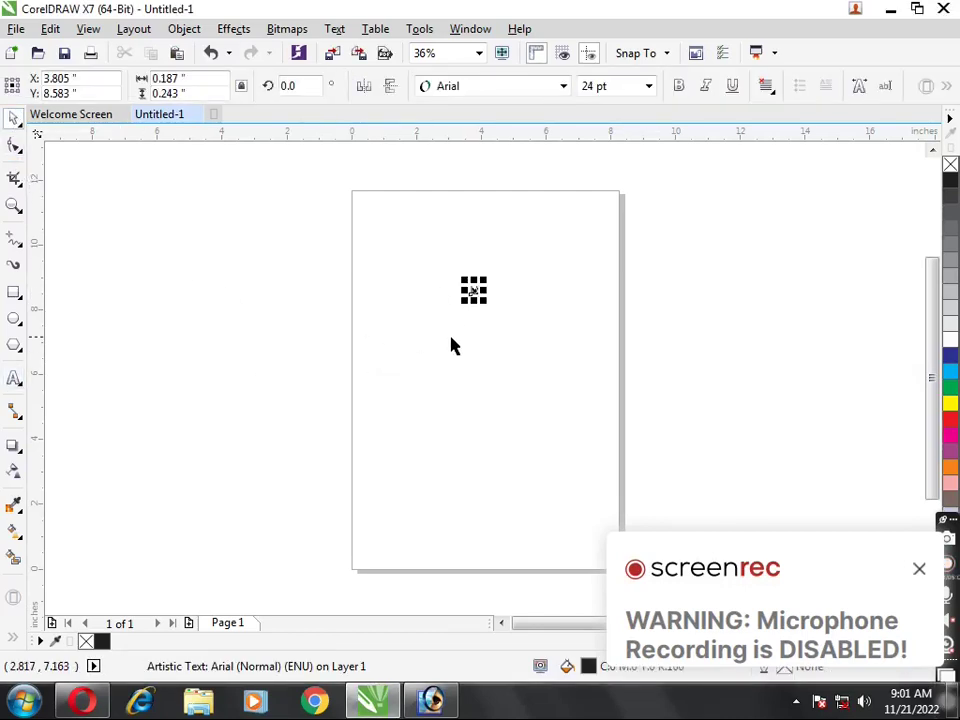
pyautogui.moveTo(476, 292); pyautogui.dragTo(471, 359)
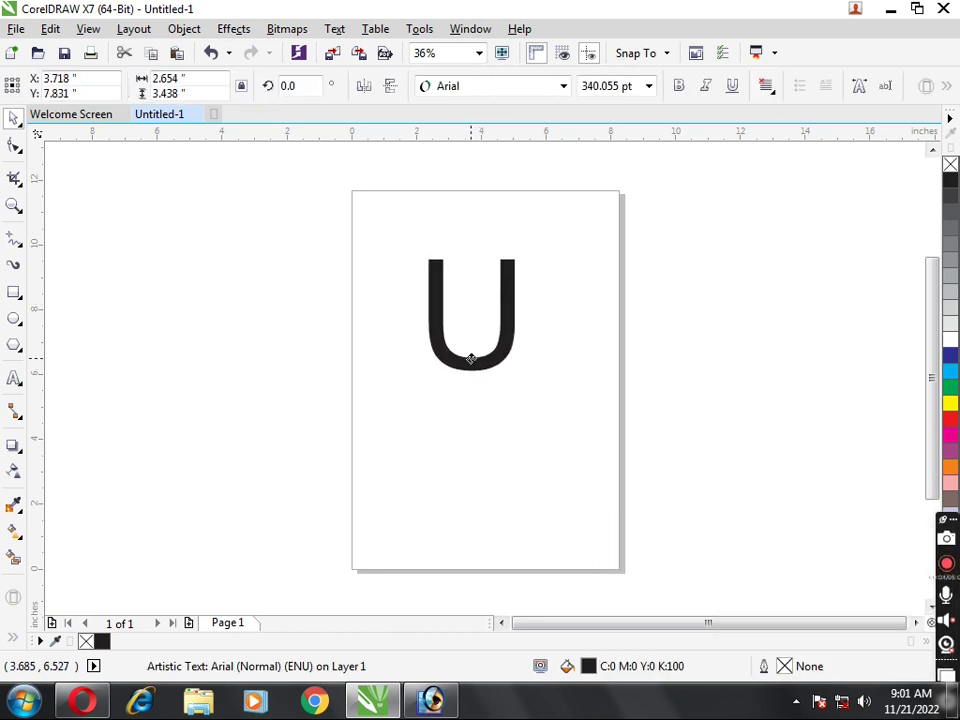
pyautogui.click(679, 86)
# Step: Remove the U's fill, leaving a thin black outline, nudge it down and zoom to it
pyautogui.rightClick(950, 182)
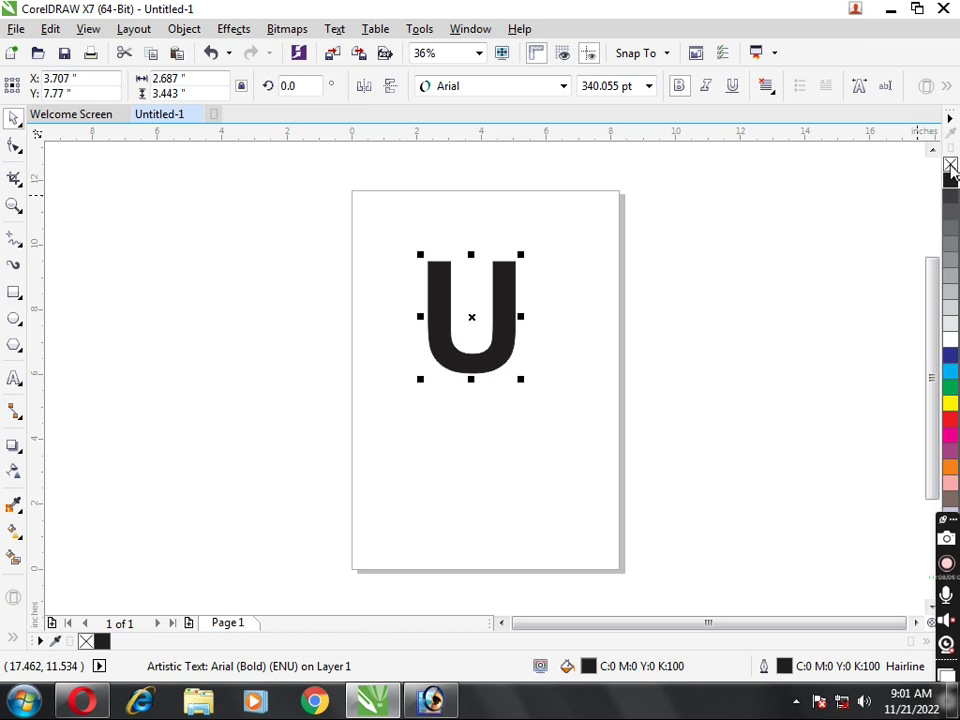
pyautogui.click(950, 165)
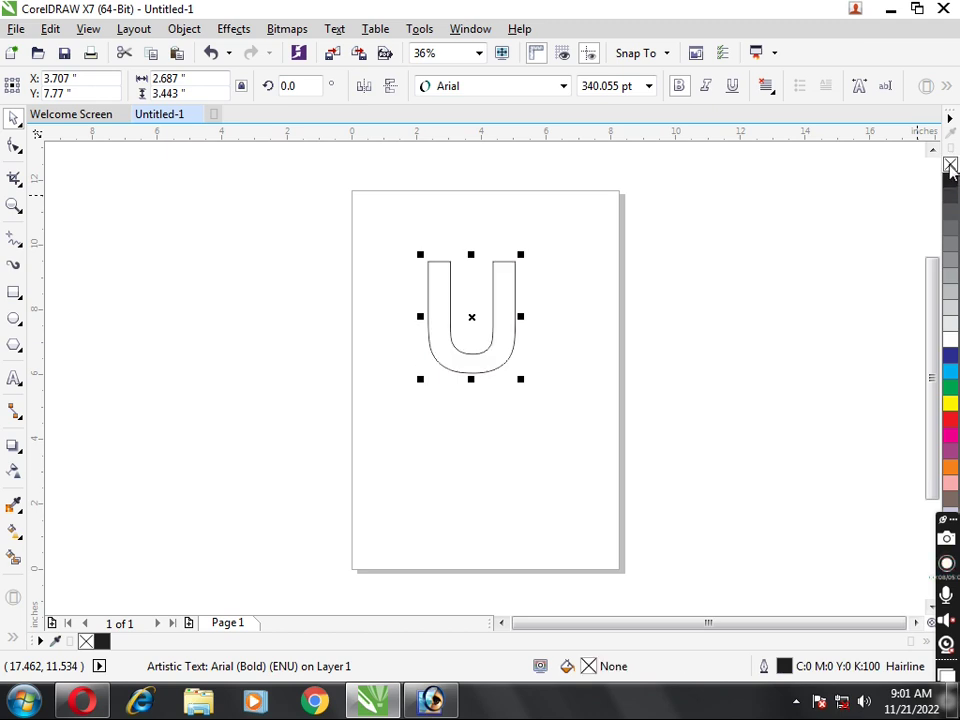
pyautogui.moveTo(471, 317); pyautogui.dragTo(472, 330)
pyautogui.click(472, 330)
pyautogui.hotkey('shift', 'F2')
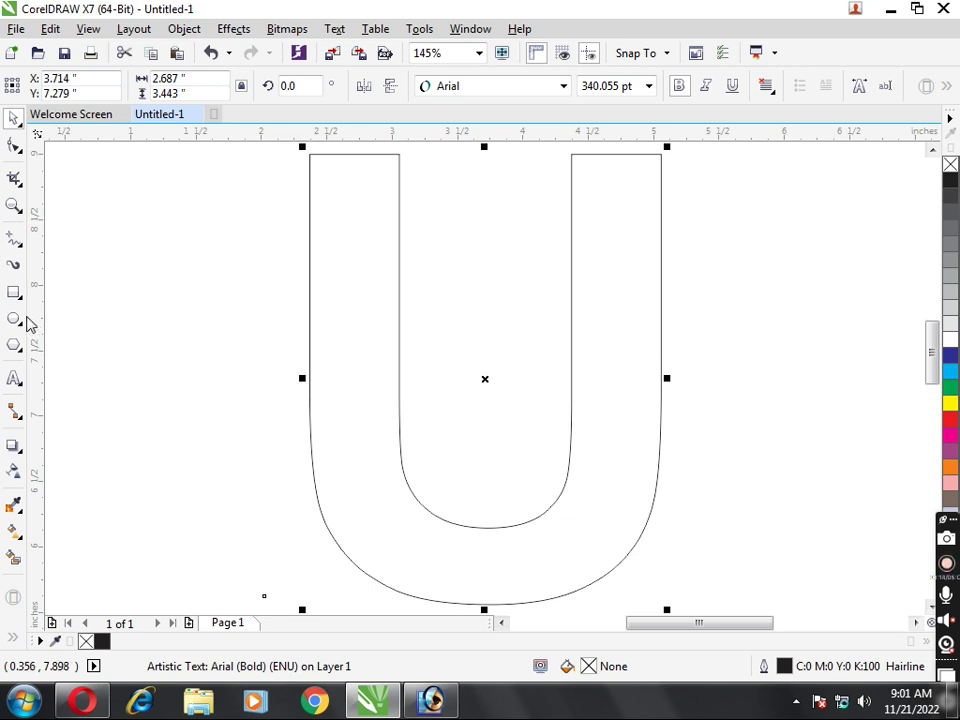
# Step: Draw a circle over the U's lower half and nudge it into place
pyautogui.click(15, 320)
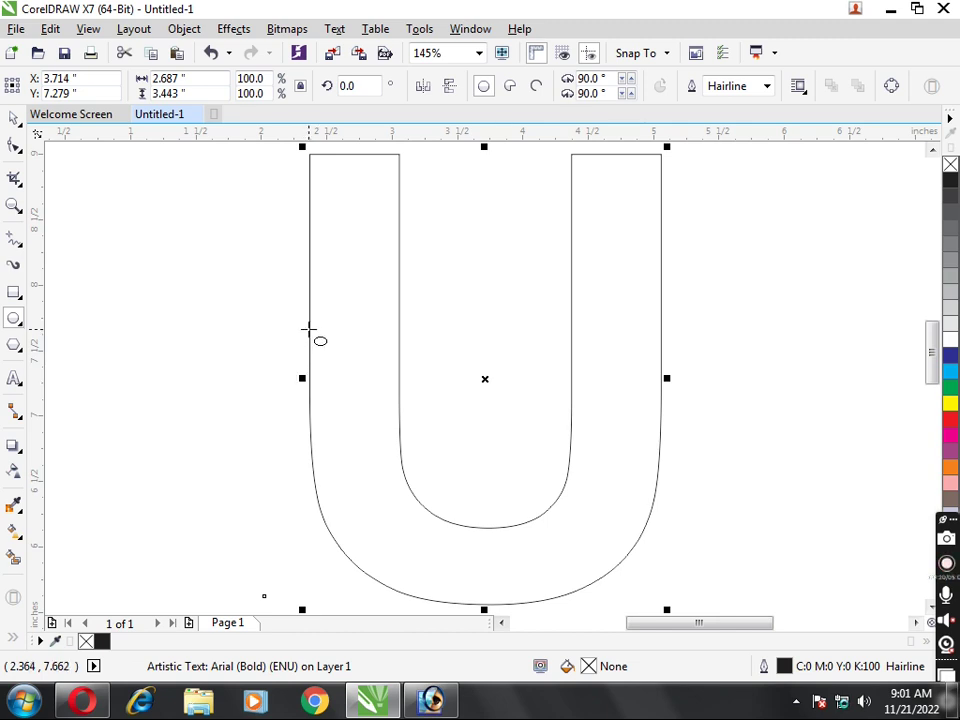
pyautogui.moveTo(309, 328)
pyautogui.mouseDown()
pyautogui.moveTo(616, 596)
pyautogui.moveTo(653, 549)
pyautogui.mouseUp()
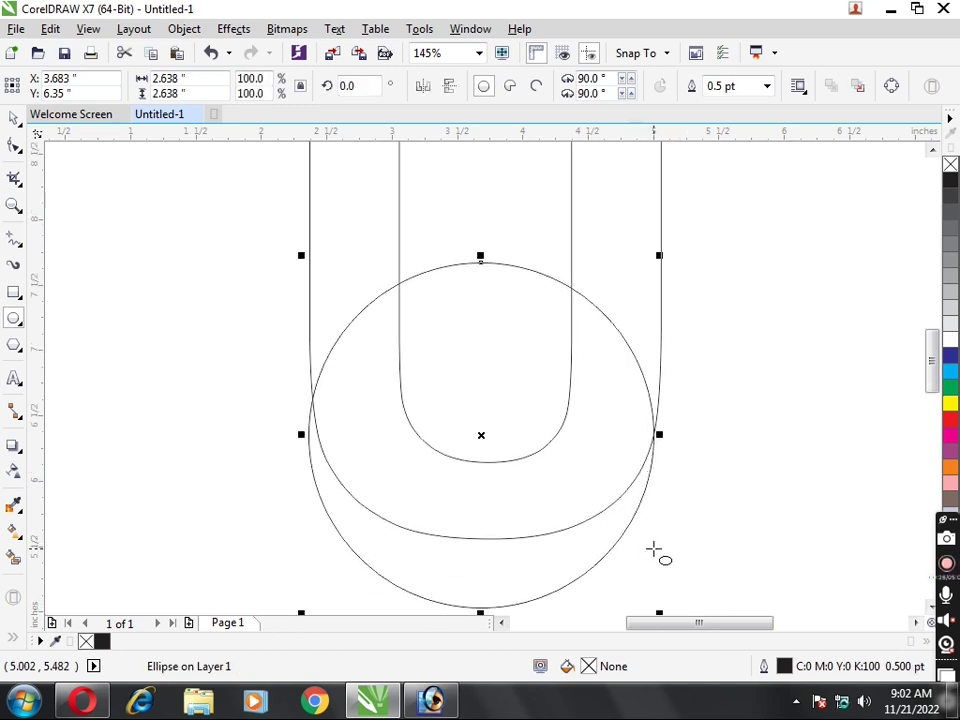
pyautogui.press('Up')
pyautogui.press('Up')
pyautogui.press('Up')
pyautogui.press('Up')
pyautogui.press('Up')
pyautogui.press('Up')
pyautogui.press('Up')
pyautogui.press('Up')
pyautogui.press('Right')
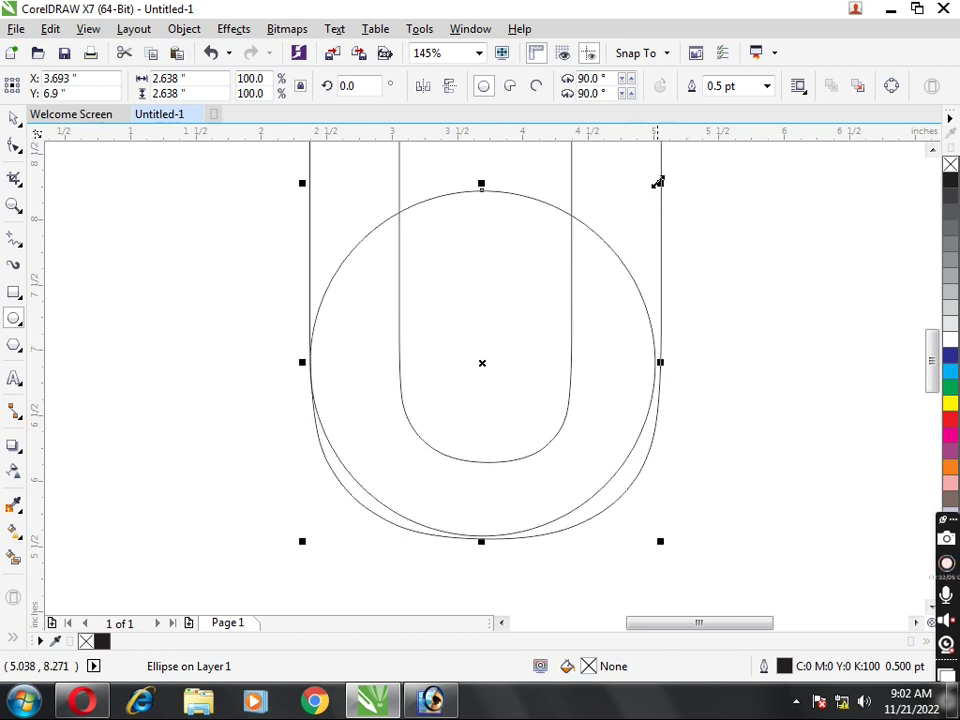
# Step: Resize the circle to about 2.709 inches so it spans the U's full width
pyautogui.moveTo(660, 183); pyautogui.dragTo(669, 180)
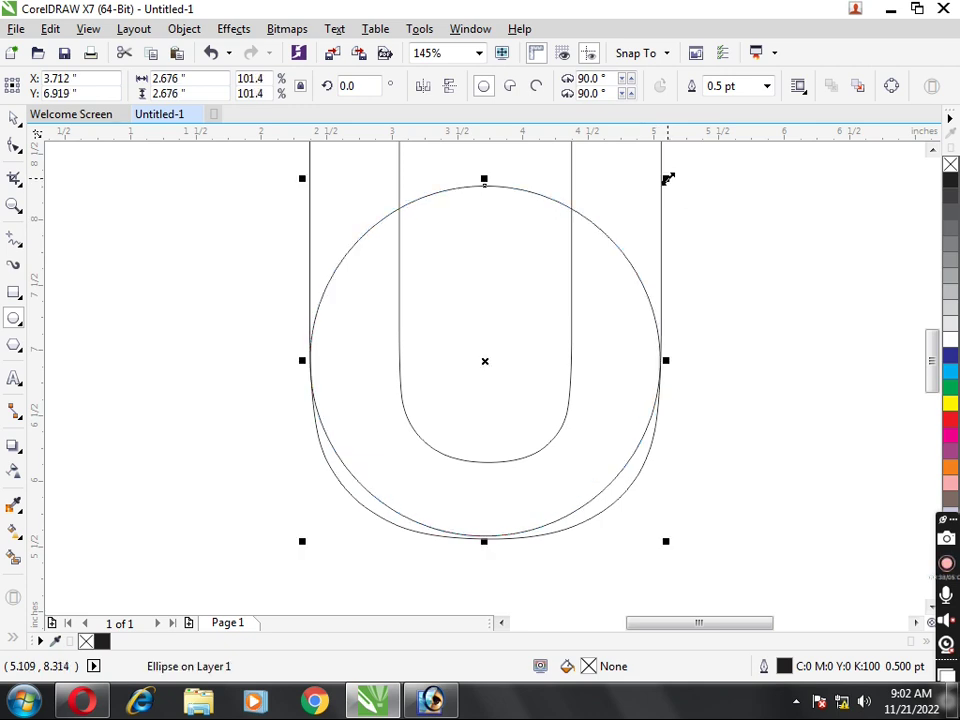
pyautogui.moveTo(668, 178); pyautogui.dragTo(669, 171)
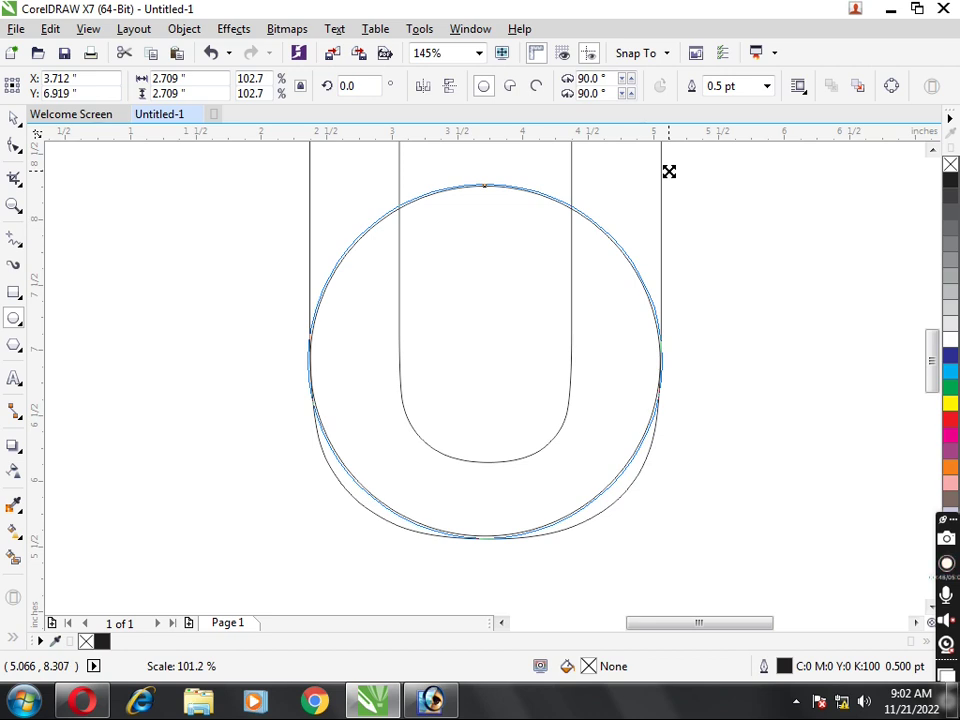
pyautogui.moveTo(669, 171); pyautogui.dragTo(668, 176)
pyautogui.press('Down')
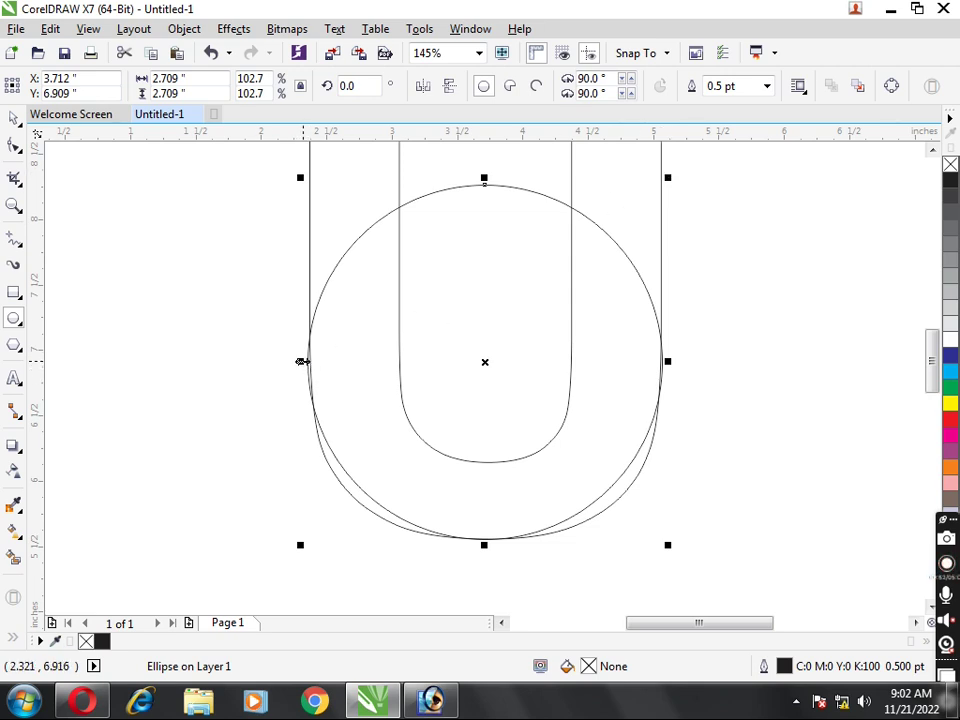
pyautogui.moveTo(301, 361); pyautogui.dragTo(307, 361)
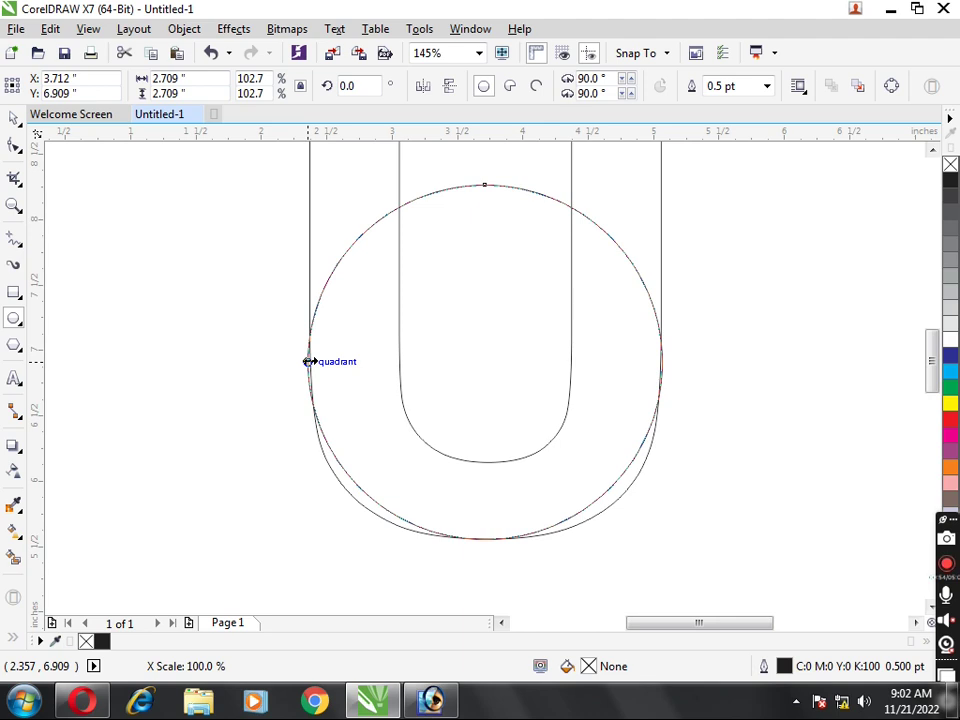
pyautogui.moveTo(309, 361); pyautogui.dragTo(309, 361)
pyautogui.scroll(1, 221, 326)
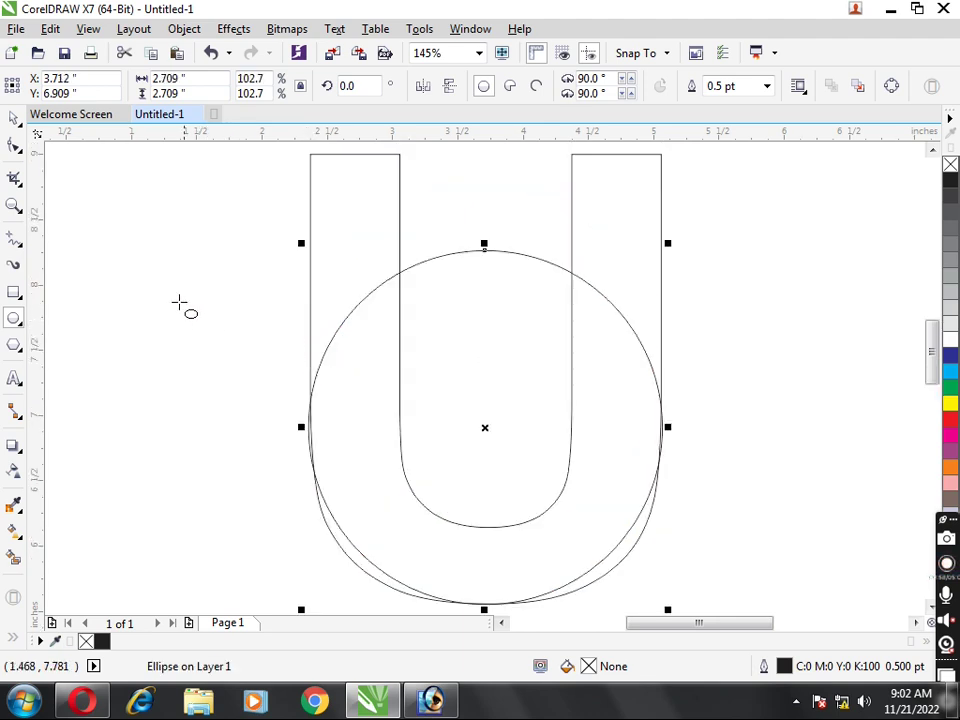
# Step: Zoom in and line the circle's left edge up with the U's side
pyautogui.click(14, 118)
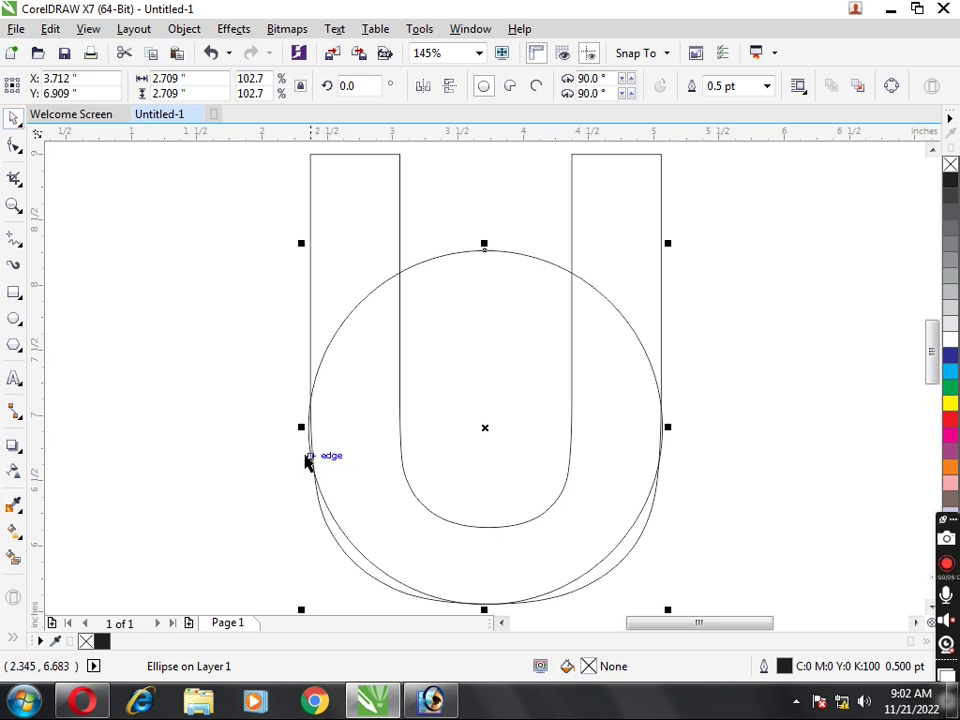
pyautogui.moveTo(254, 415); pyautogui.dragTo(448, 521)
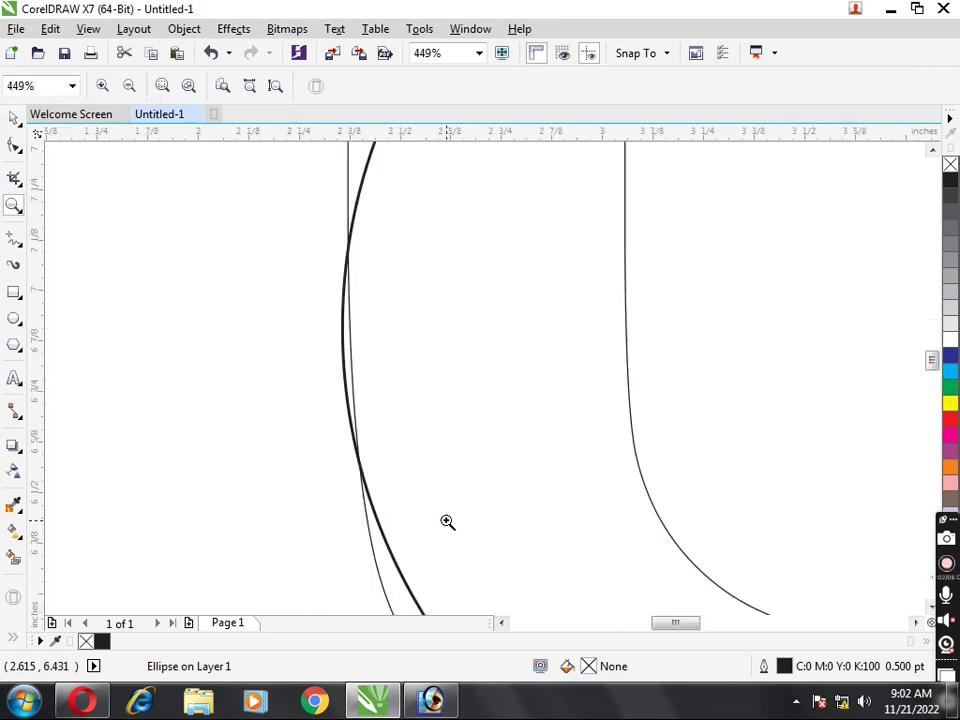
pyautogui.click(14, 118)
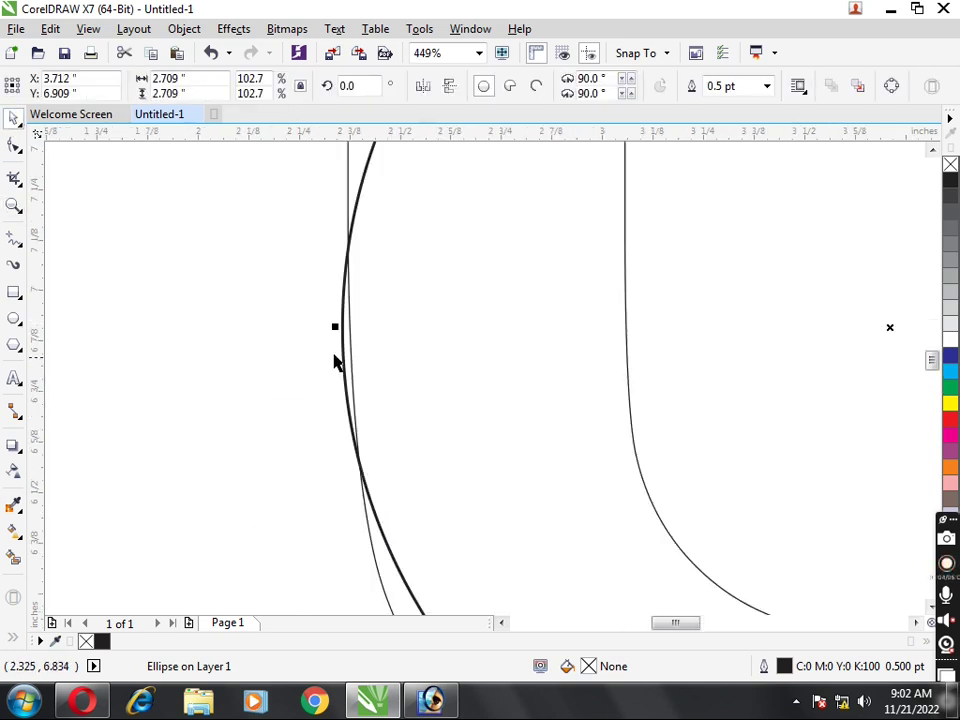
pyautogui.moveTo(334, 328); pyautogui.dragTo(345, 332)
# Step: Add a narrow 1.313 × 2.709-inch ellipse copy spanning the U's inner gap
pyautogui.hotkey('shift', 'F4')
pyautogui.hotkey('shift', 'F2')
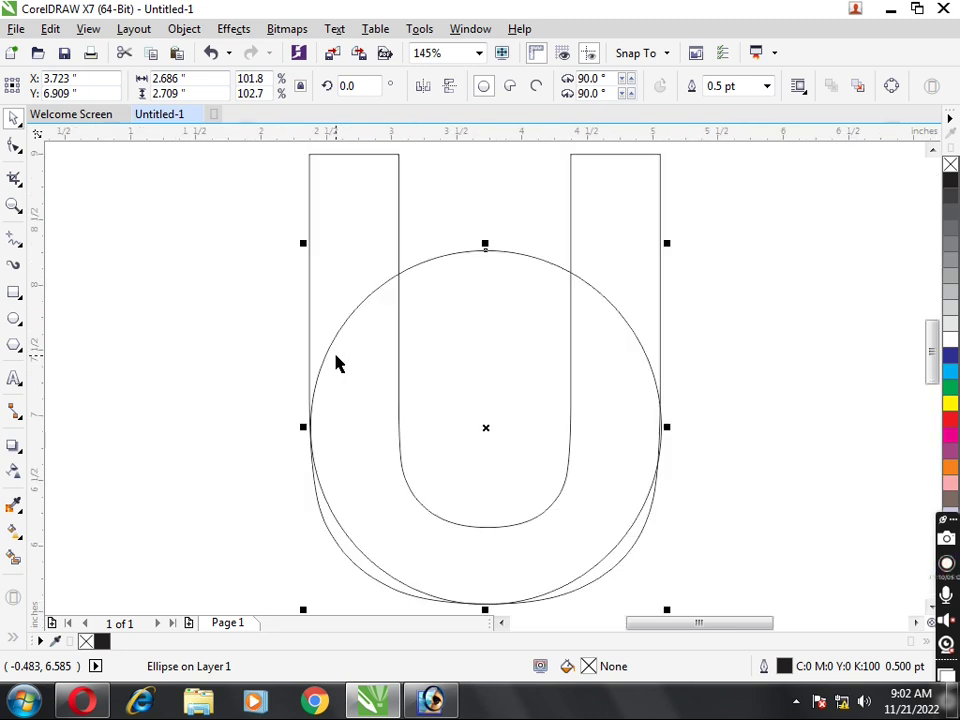
pyautogui.hotkey('ctrl', 'Left')
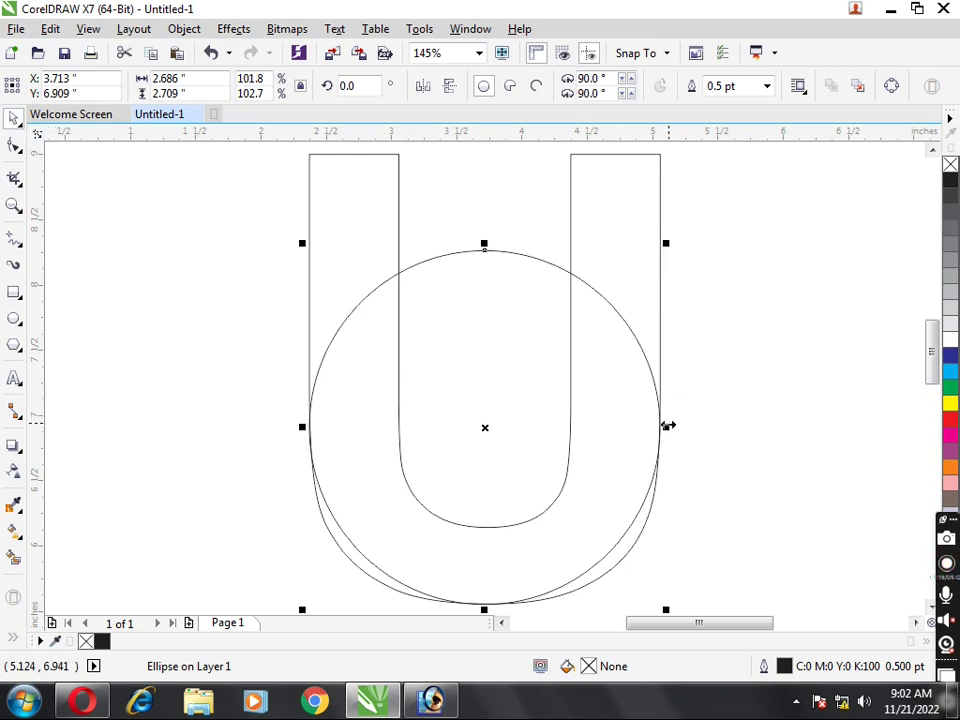
pyautogui.moveTo(667, 428); pyautogui.dragTo(573, 428)
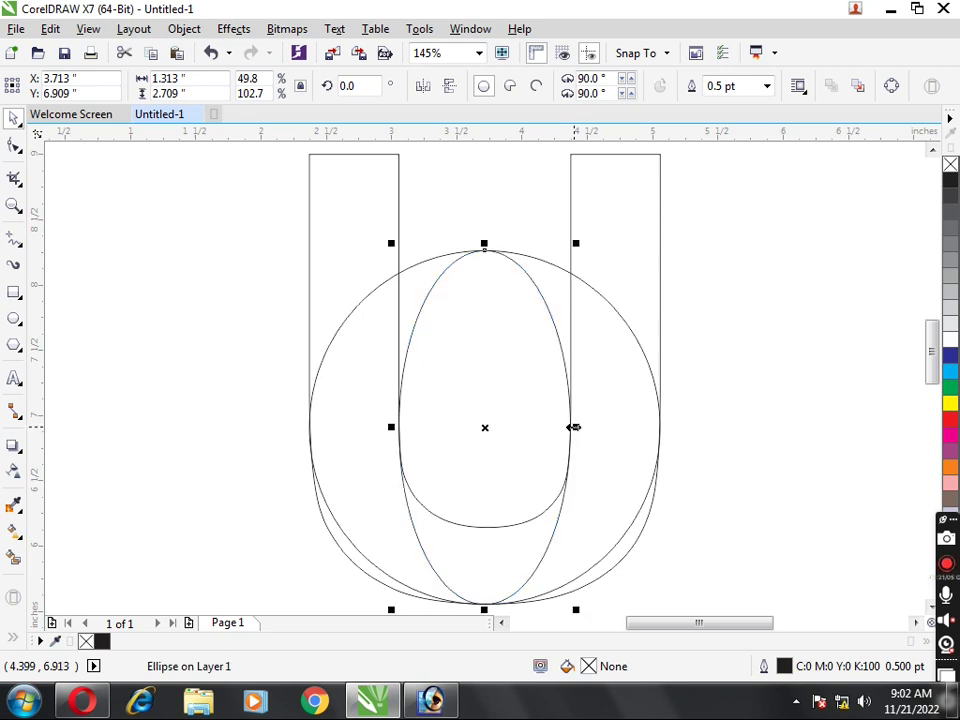
pyautogui.click(135, 215)
# Step: Smart-fill the four regions between the U's bars and the circle blue
pyautogui.click(14, 557)
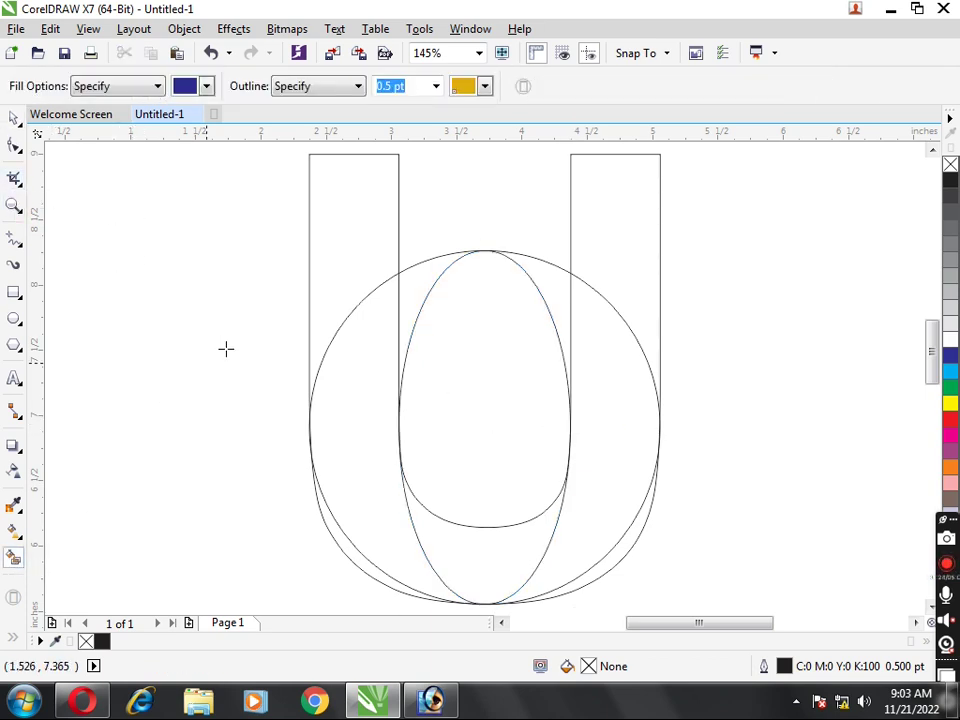
pyautogui.click(328, 258)
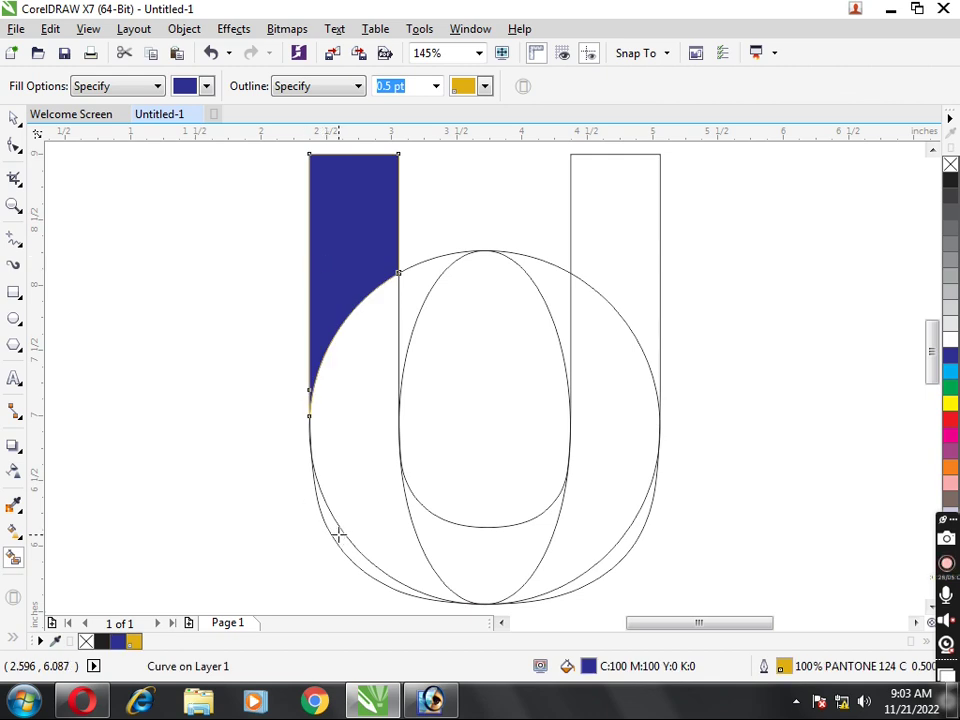
pyautogui.click(338, 537)
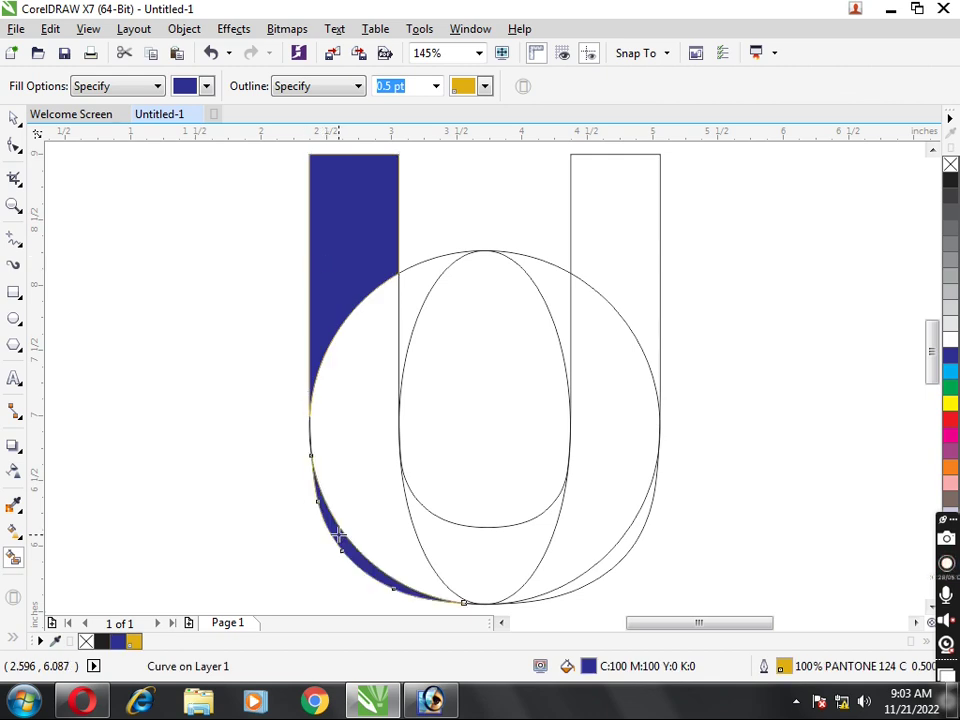
pyautogui.click(617, 556)
pyautogui.click(646, 272)
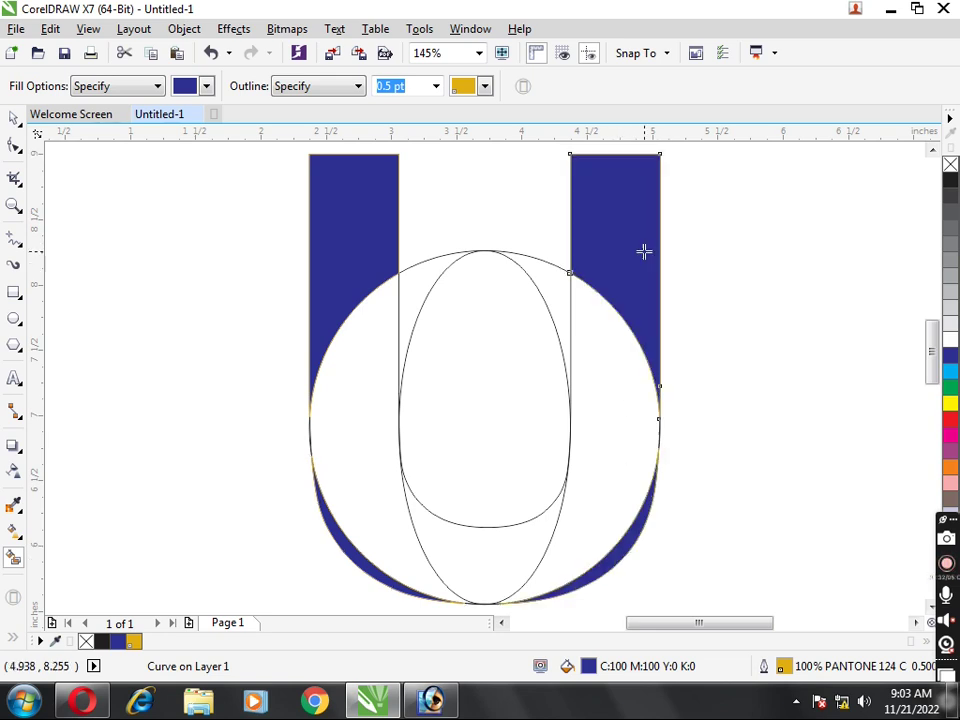
# Step: Weld the upper-left blue shape and lower-left crescent into one piece
pyautogui.click(14, 118)
pyautogui.click(332, 268)
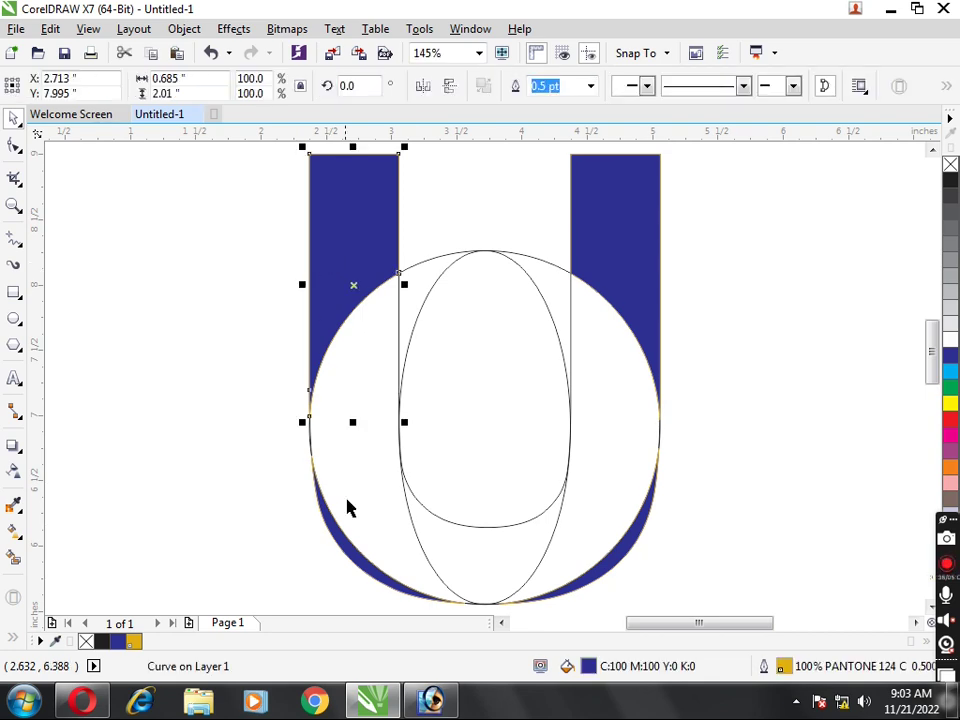
pyautogui.keyDown('shift'); pyautogui.click(345, 551); pyautogui.keyUp('shift')
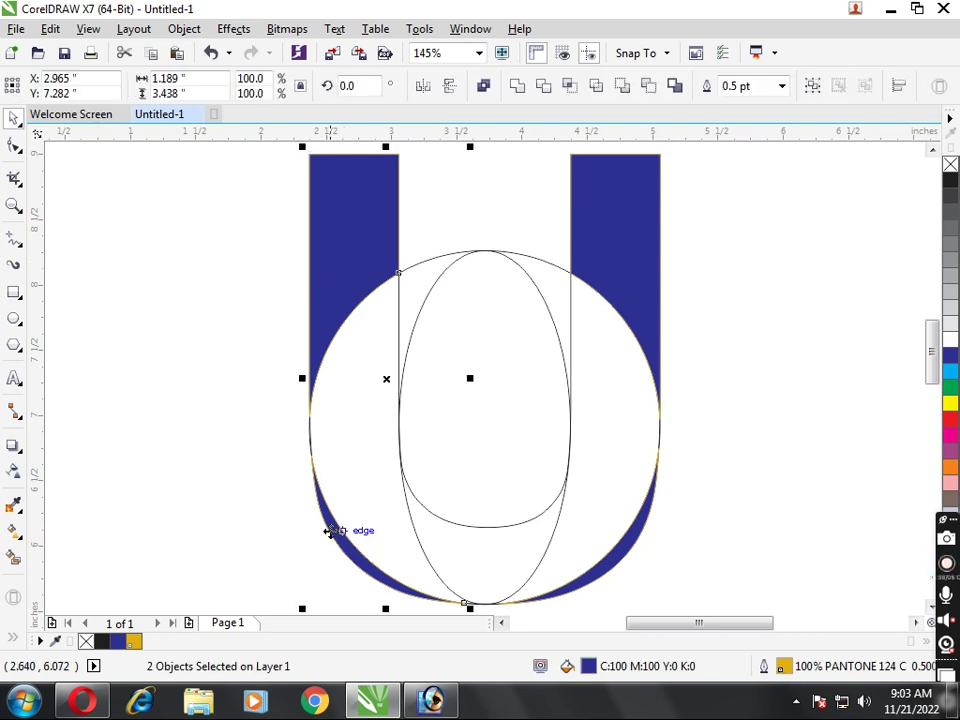
pyautogui.click(518, 92)
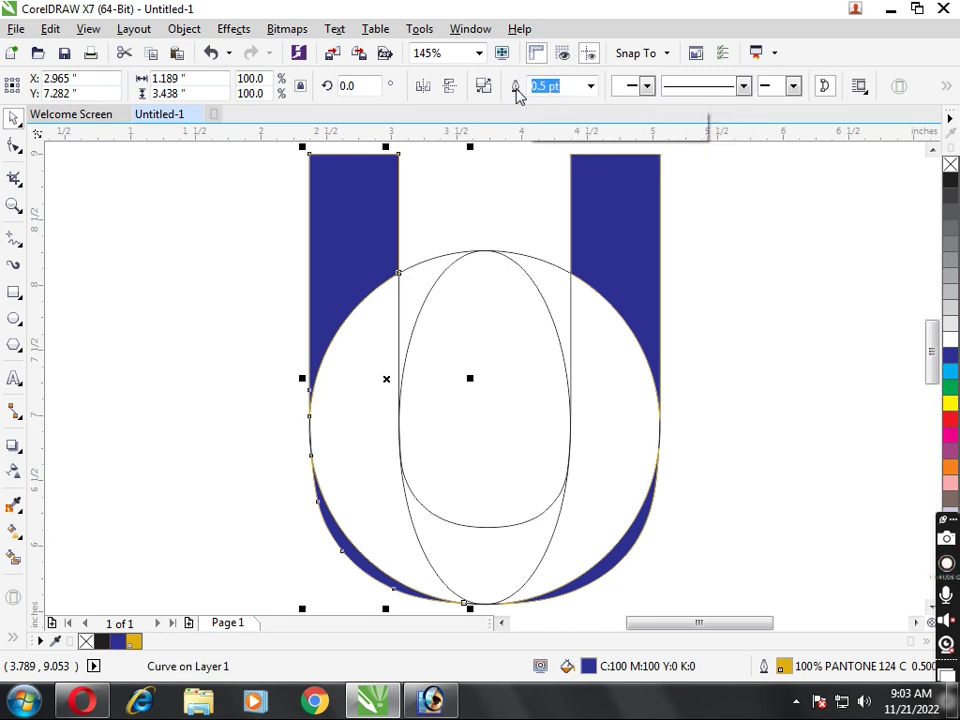
pyautogui.click(178, 317)
pyautogui.click(347, 396)
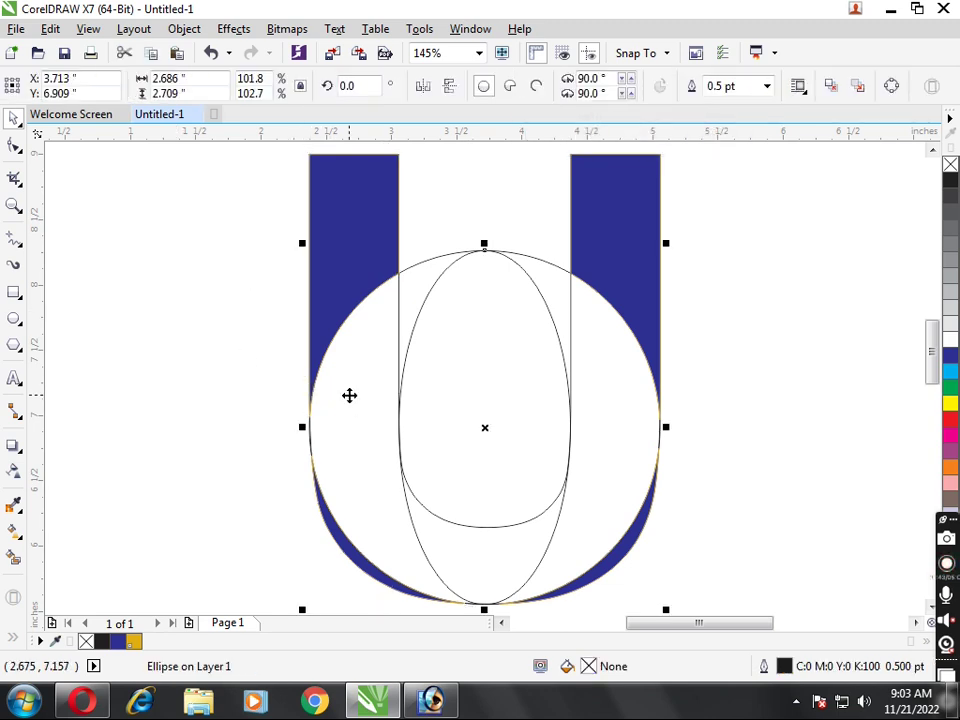
pyautogui.click(204, 401)
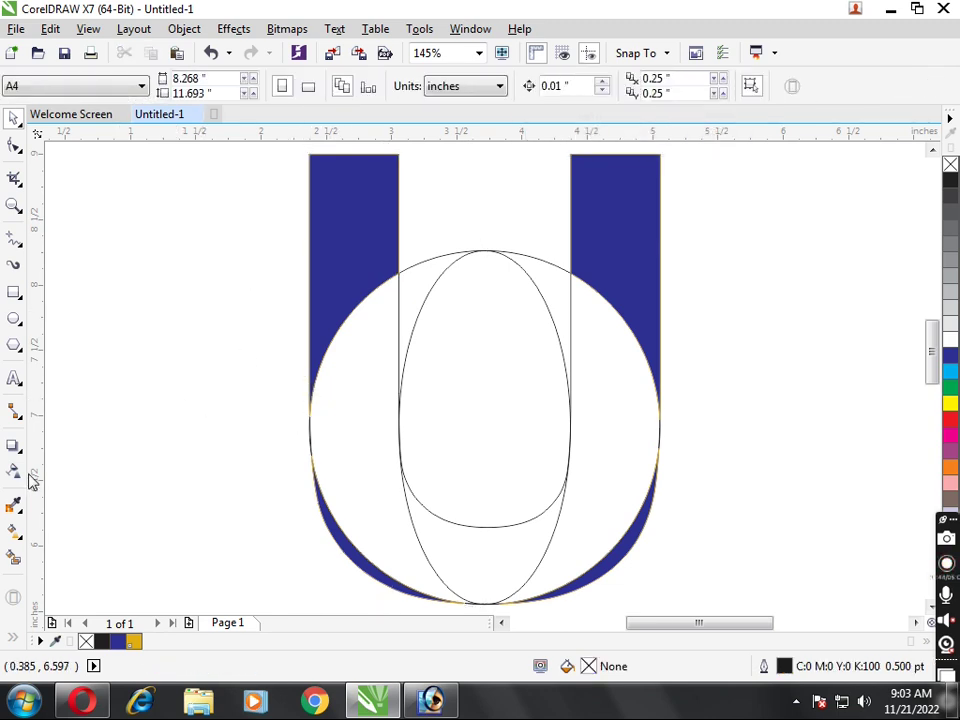
# Step: Smart-fill the remaining areas beside the stems and under the inner ellipse blue
pyautogui.click(14, 558)
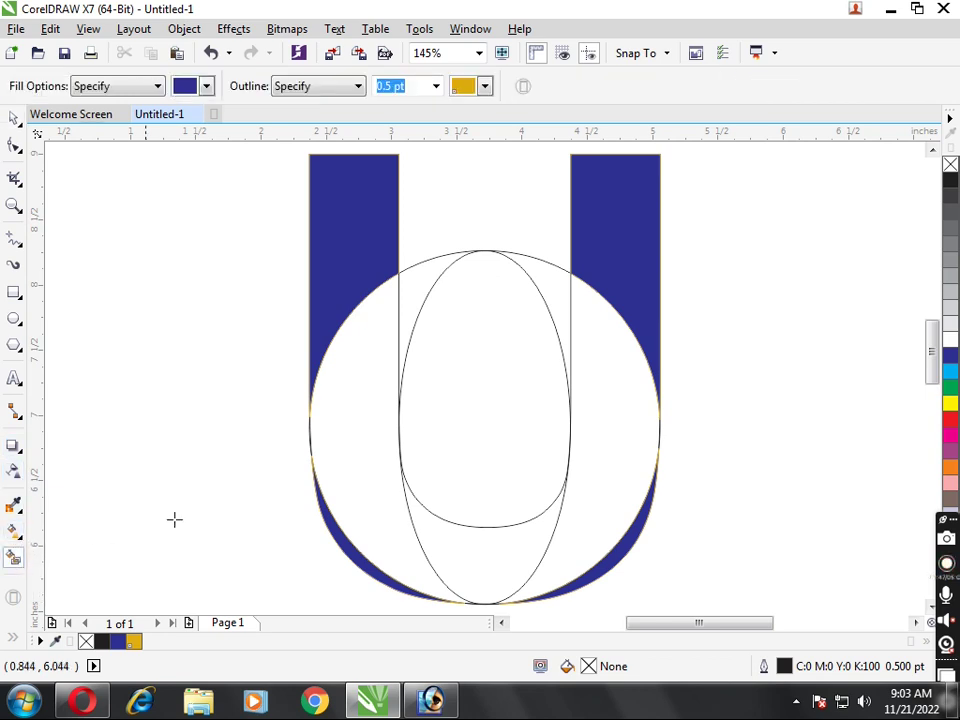
pyautogui.click(346, 432)
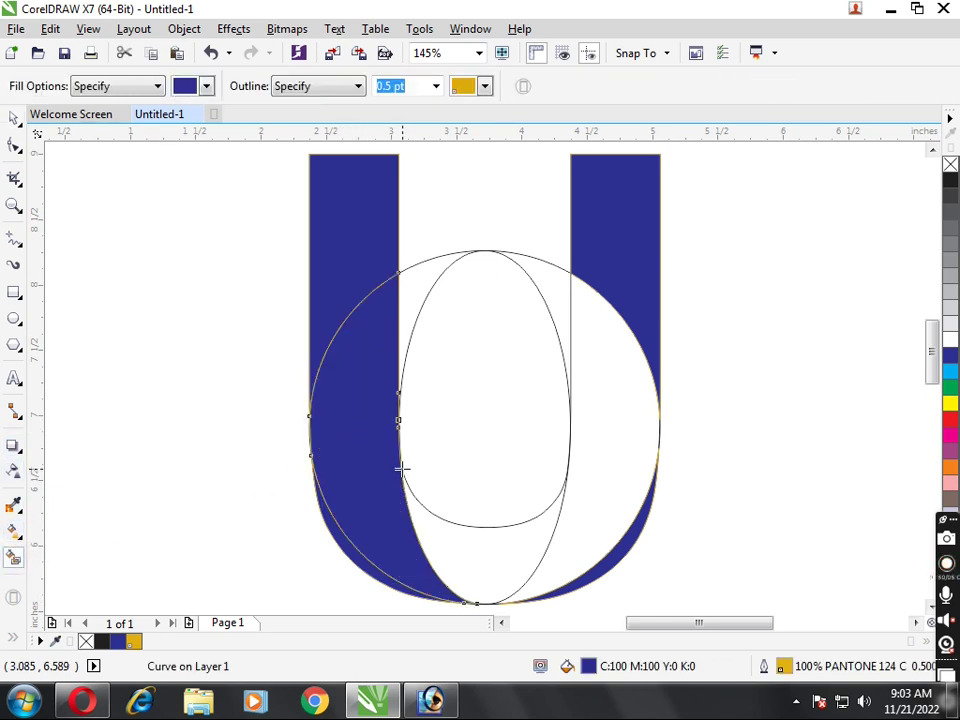
pyautogui.click(441, 536)
pyautogui.click(609, 463)
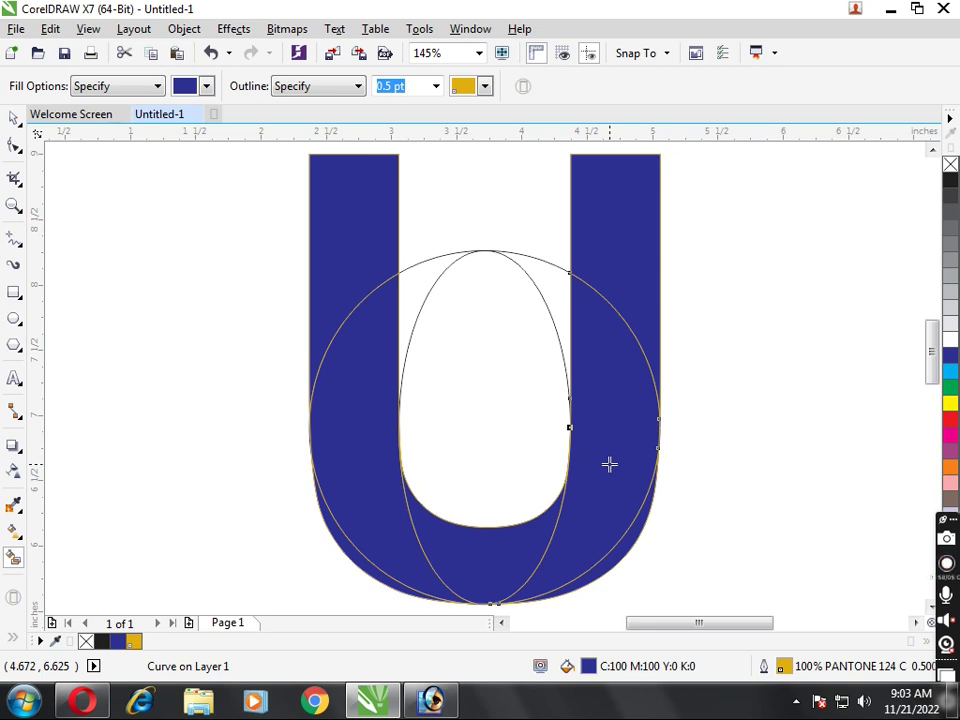
pyautogui.click(14, 119)
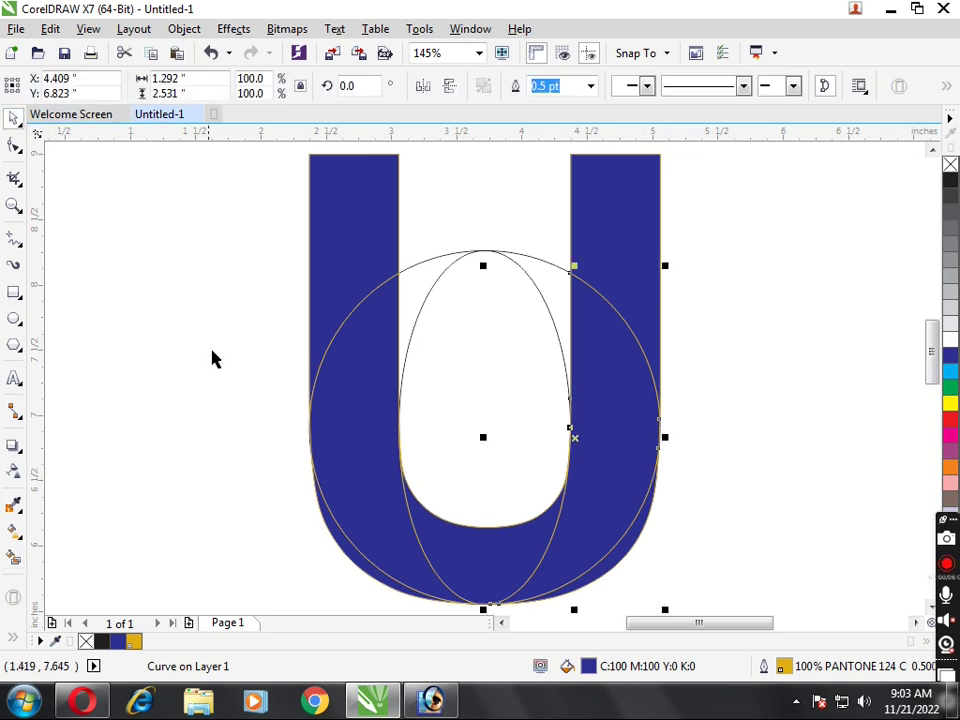
pyautogui.click(212, 357)
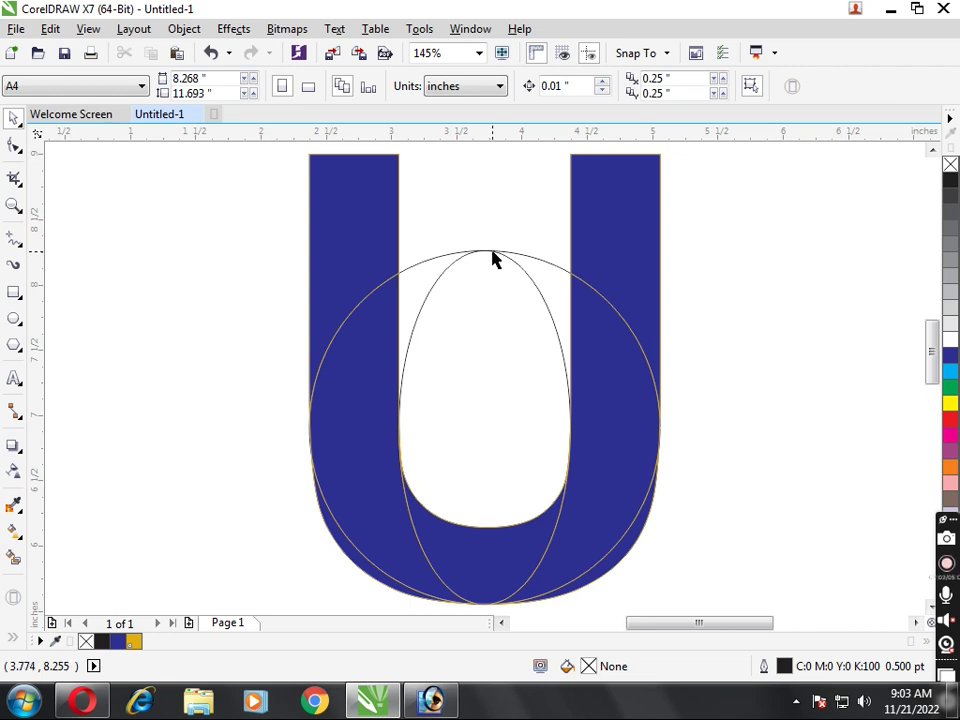
# Step: Delete the narrow inner ellipse and the large circle, leaving only the blue U pieces
pyautogui.click(492, 252)
pyautogui.press('Delete')
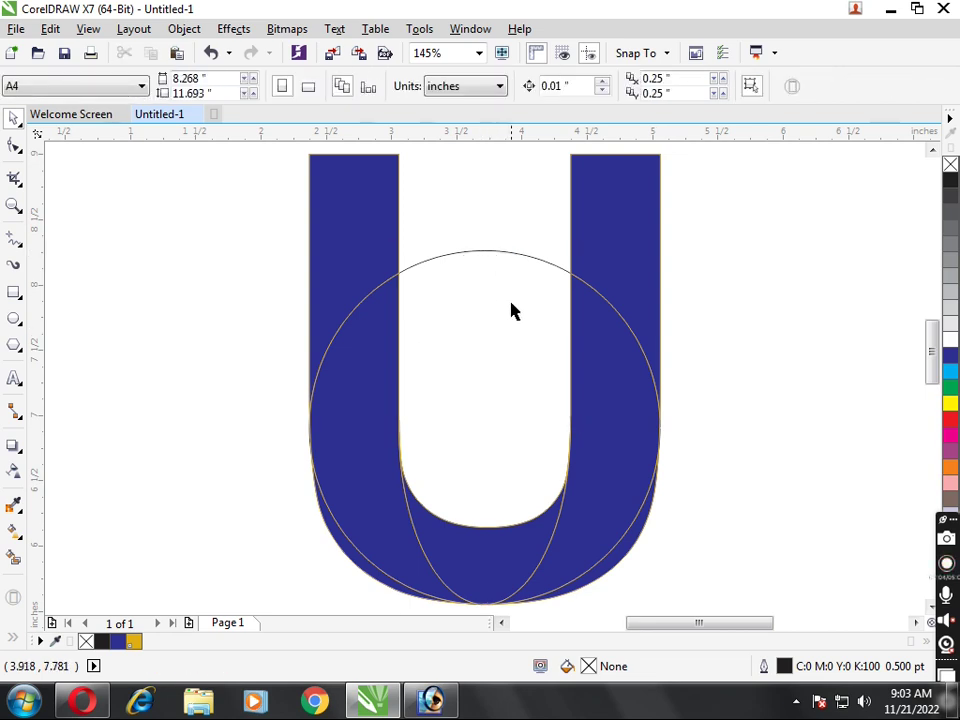
pyautogui.click(519, 254)
pyautogui.press('Delete')
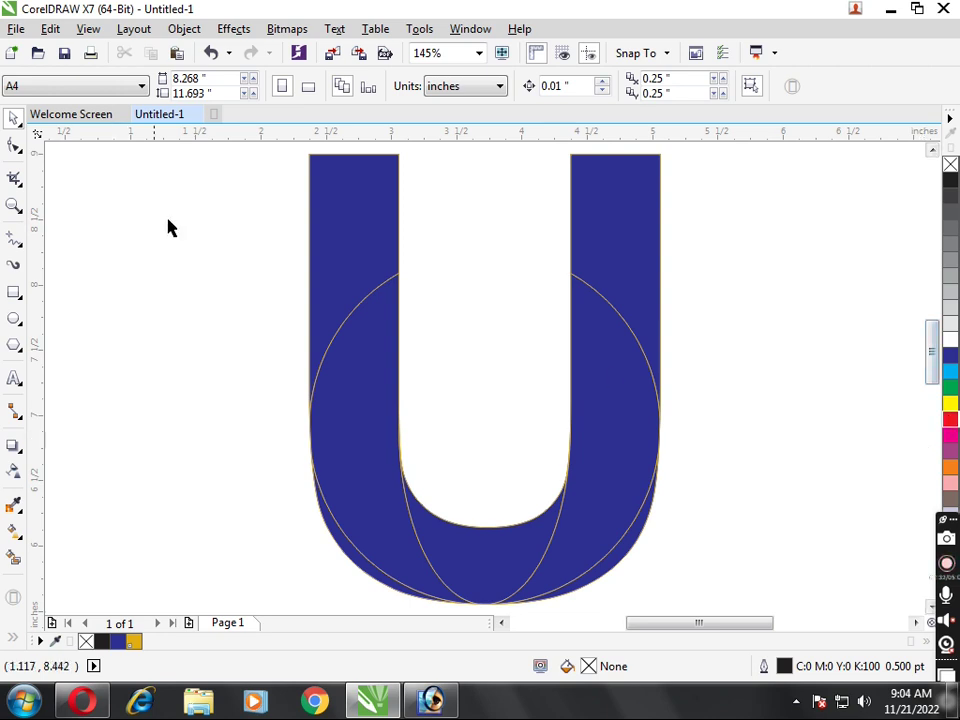
pyautogui.click(327, 207)
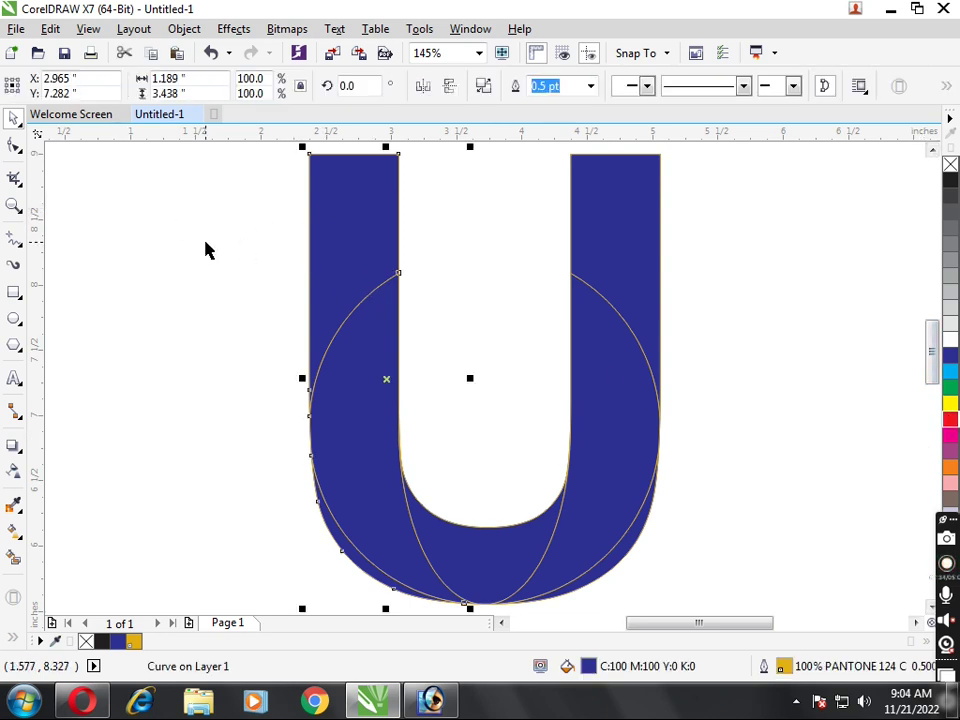
# Step: Colour the left outer piece of the U red
pyautogui.click(281, 249)
pyautogui.click(329, 247)
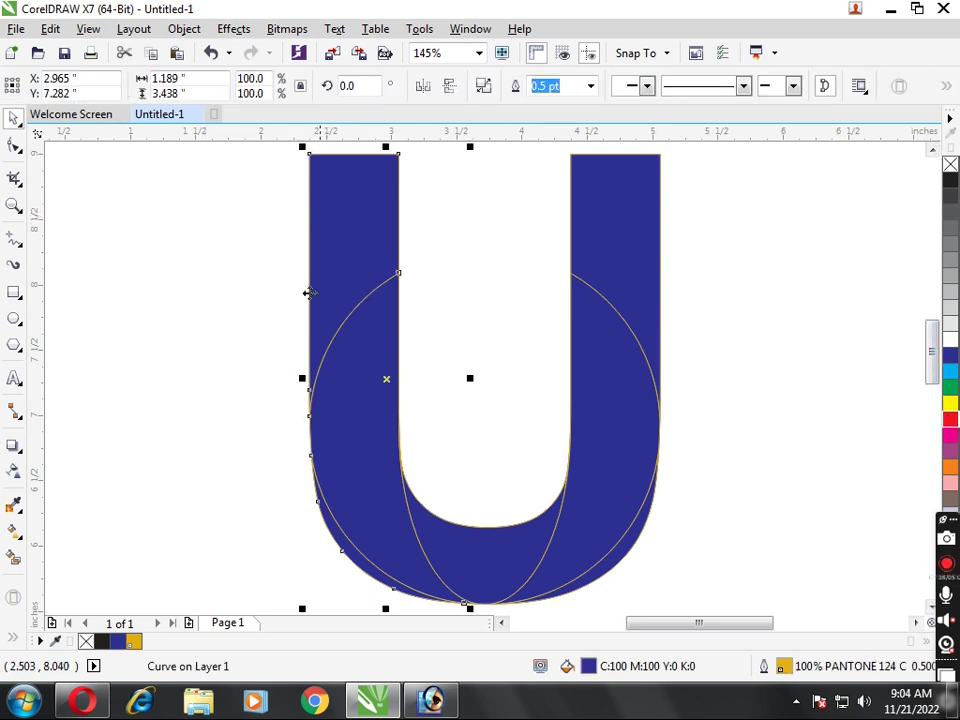
pyautogui.click(950, 418)
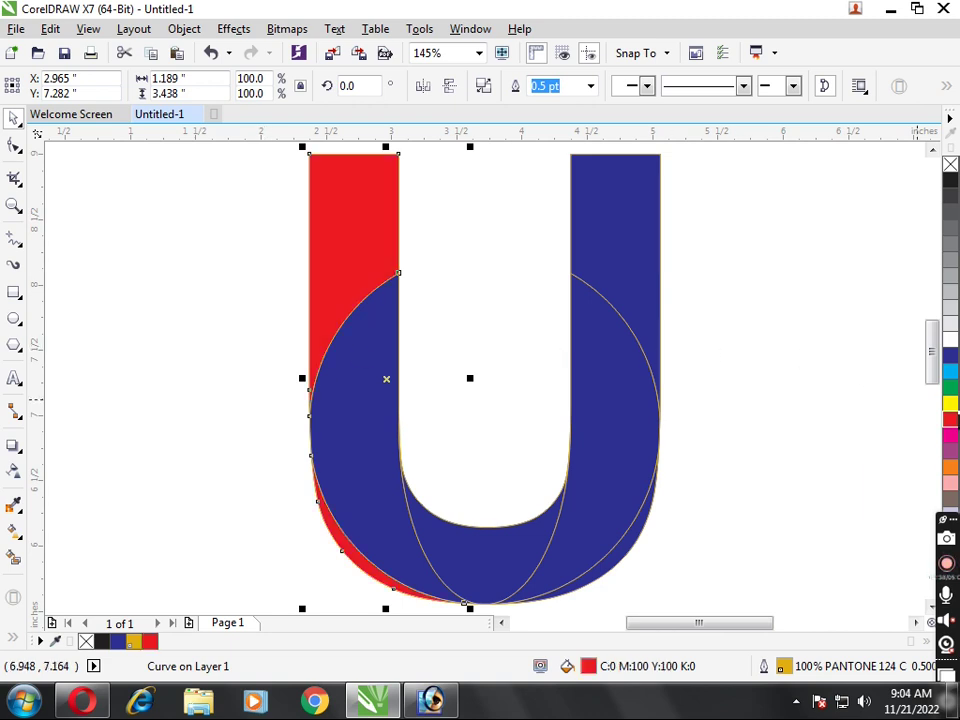
pyautogui.click(536, 285)
# Step: Weld the right stem with its lower curve and colour the result red
pyautogui.click(605, 217)
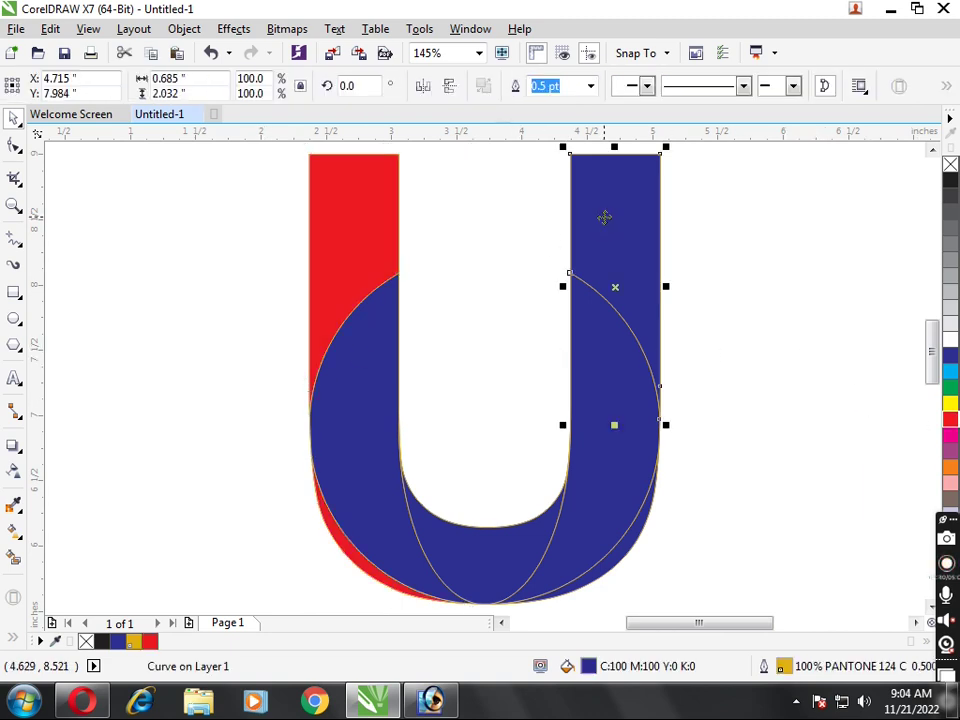
pyautogui.keyDown('shift'); pyautogui.click(640, 538); pyautogui.keyUp('shift')
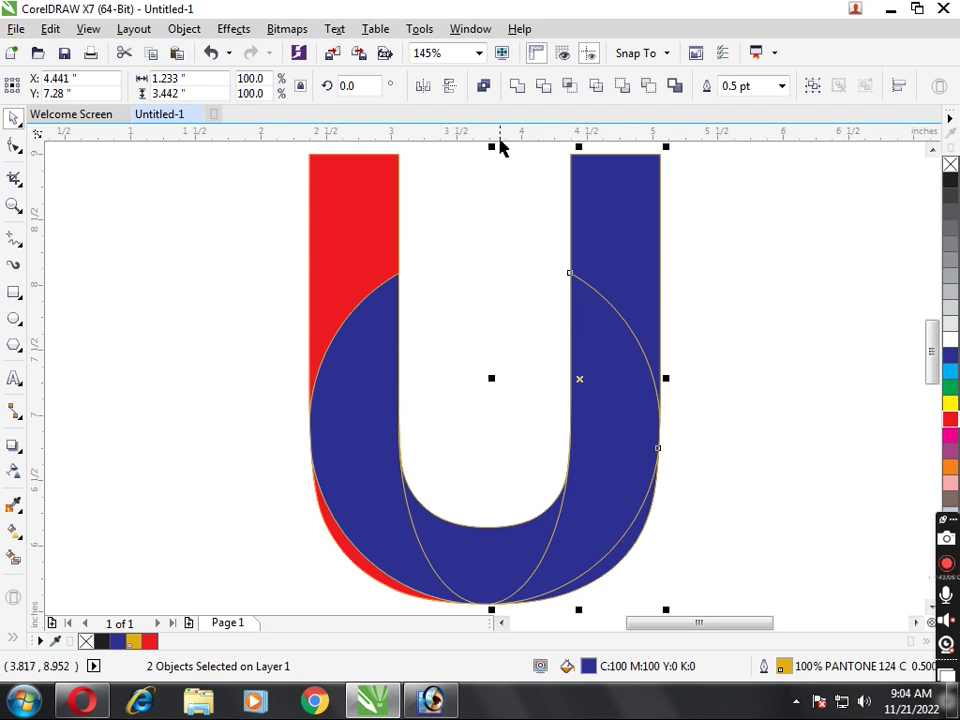
pyautogui.click(517, 85)
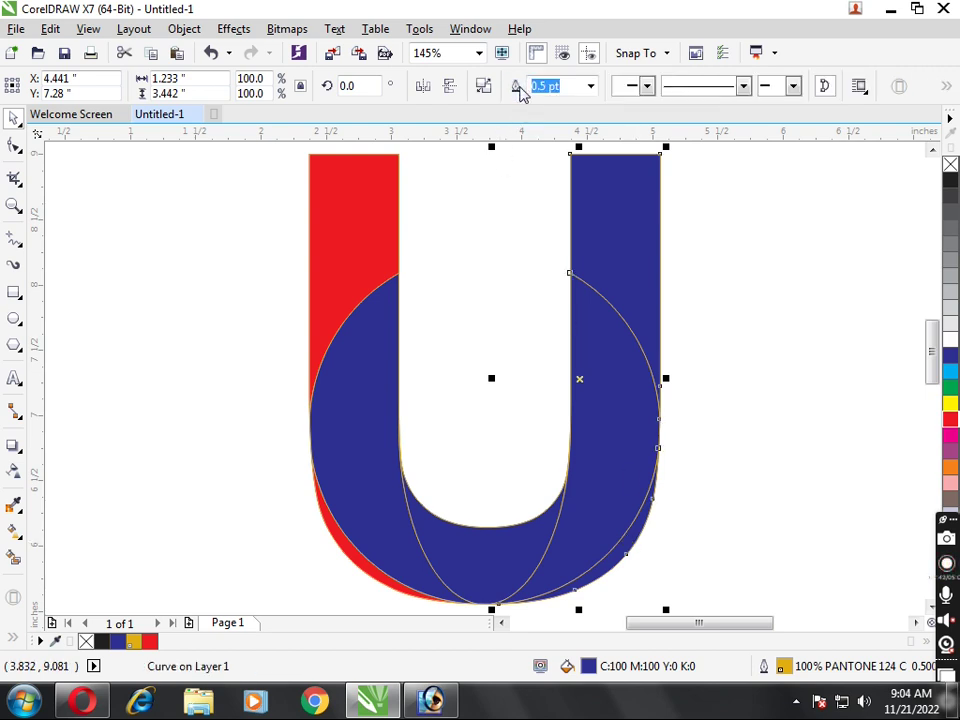
pyautogui.click(950, 418)
pyautogui.click(860, 266)
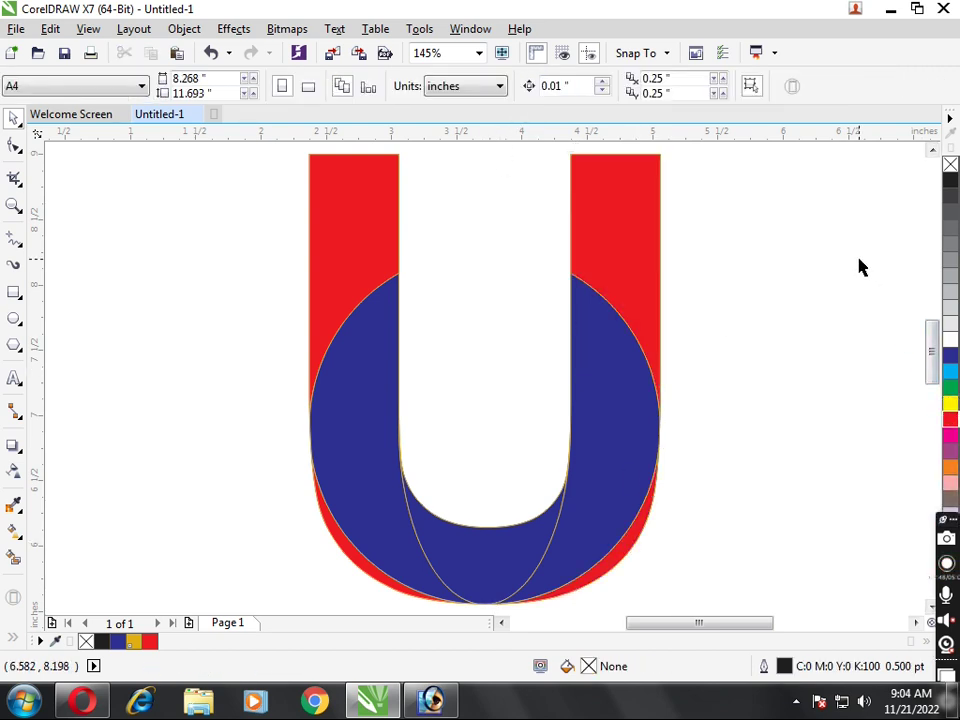
pyautogui.click(480, 558)
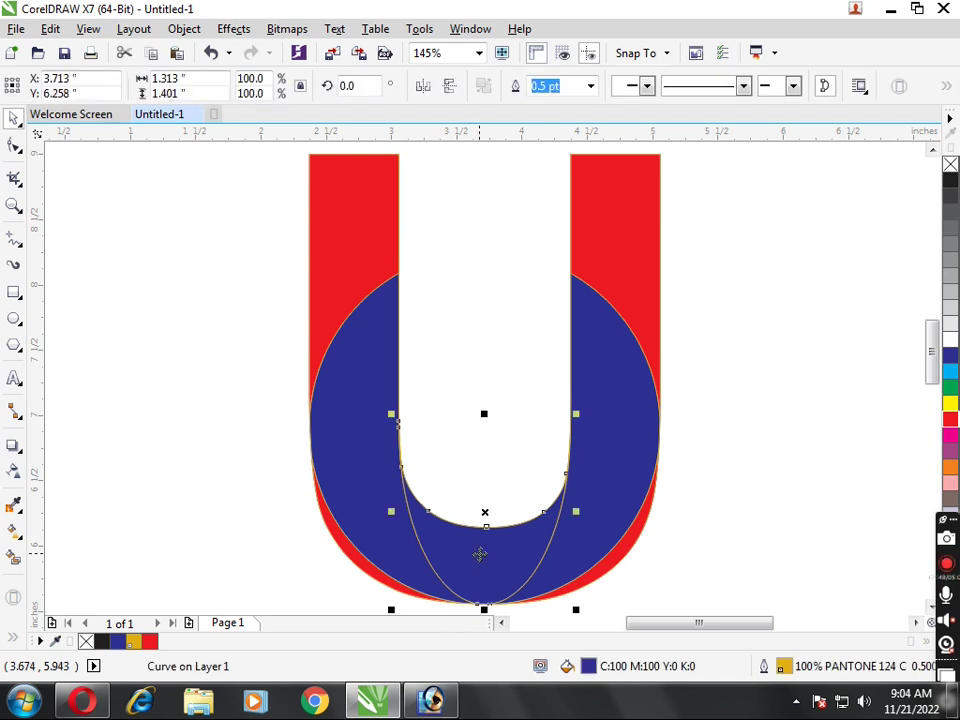
pyautogui.click(361, 425)
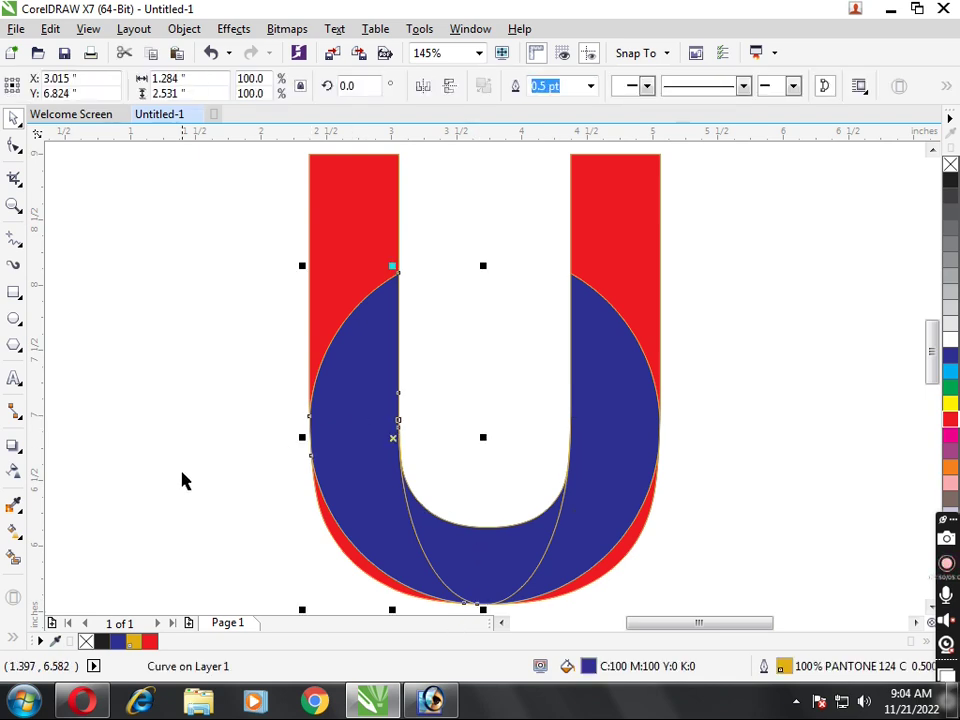
# Step: Apply a red-to-black fountain fill across the left inner band and position its nodes
pyautogui.click(16, 533)
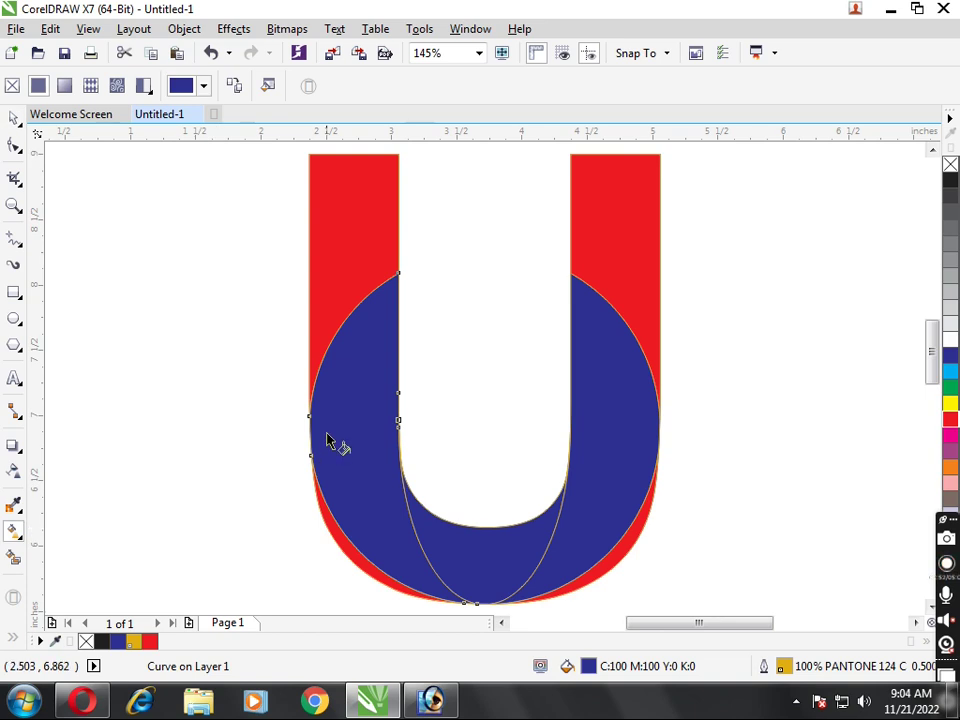
pyautogui.moveTo(439, 364)
pyautogui.mouseDown()
pyautogui.moveTo(262, 490)
pyautogui.moveTo(280, 490)
pyautogui.mouseUp()
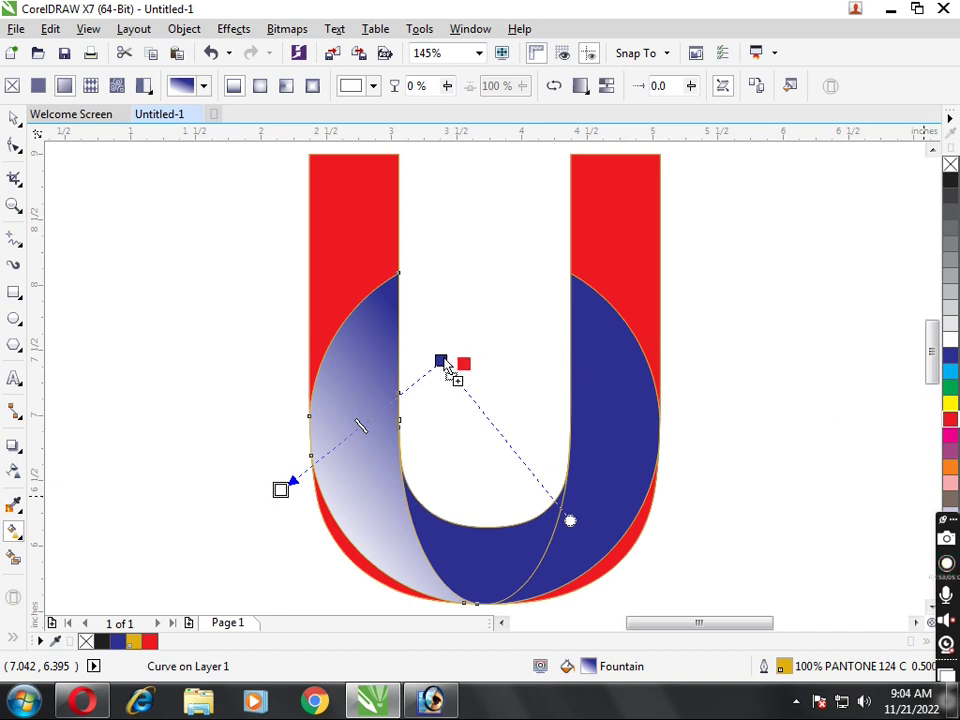
pyautogui.moveTo(450, 360); pyautogui.dragTo(450, 364)
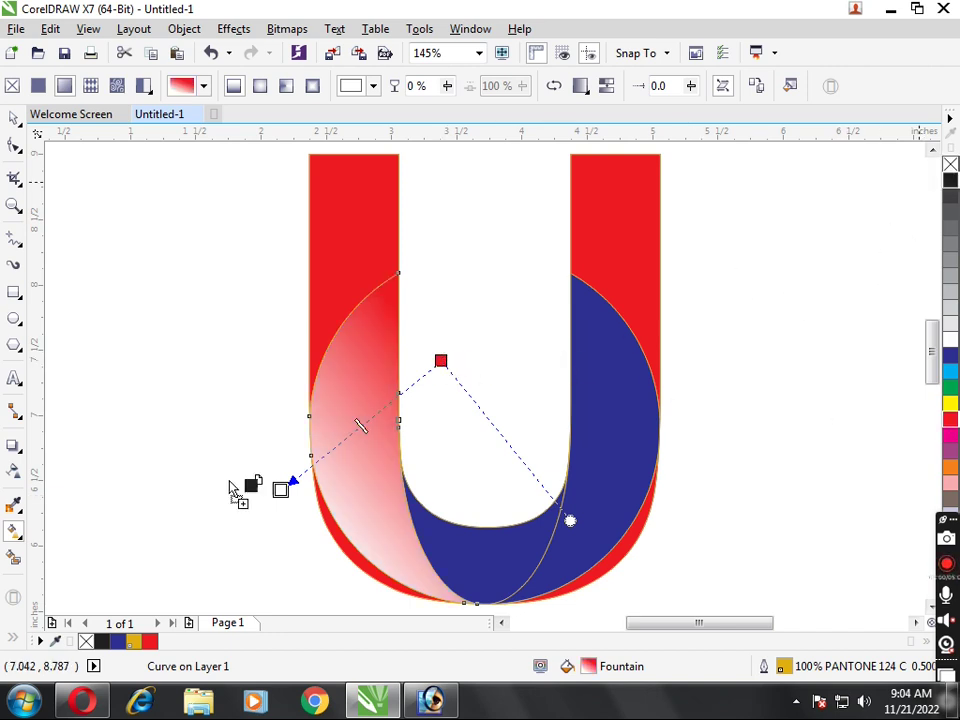
pyautogui.moveTo(953, 181); pyautogui.dragTo(280, 489)
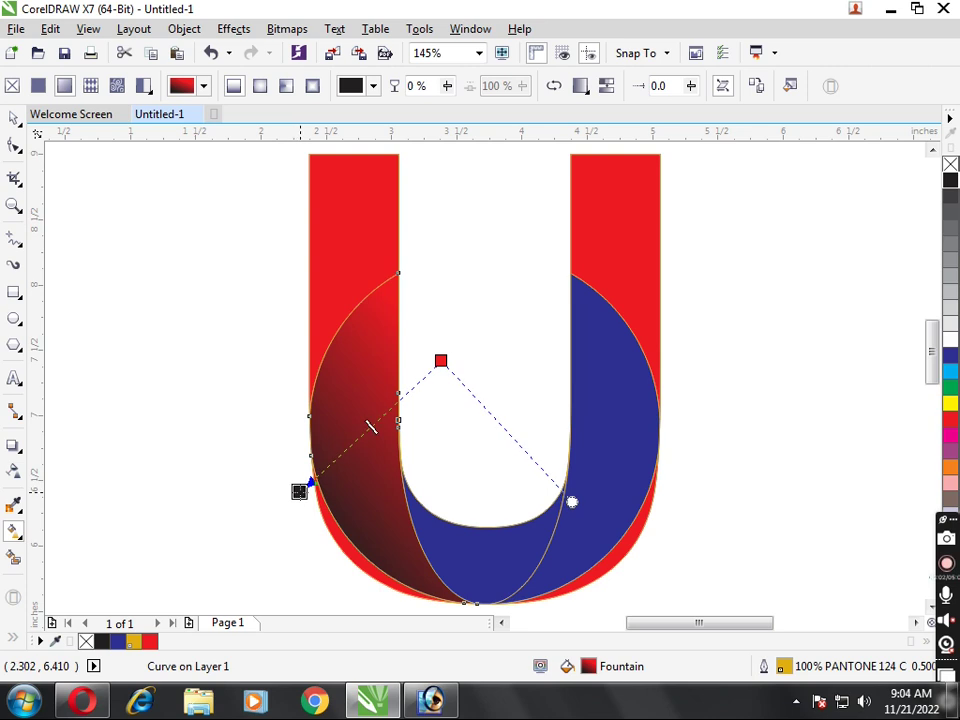
pyautogui.moveTo(441, 360)
pyautogui.mouseDown()
pyautogui.moveTo(460, 280)
pyautogui.moveTo(475, 364)
pyautogui.mouseUp()
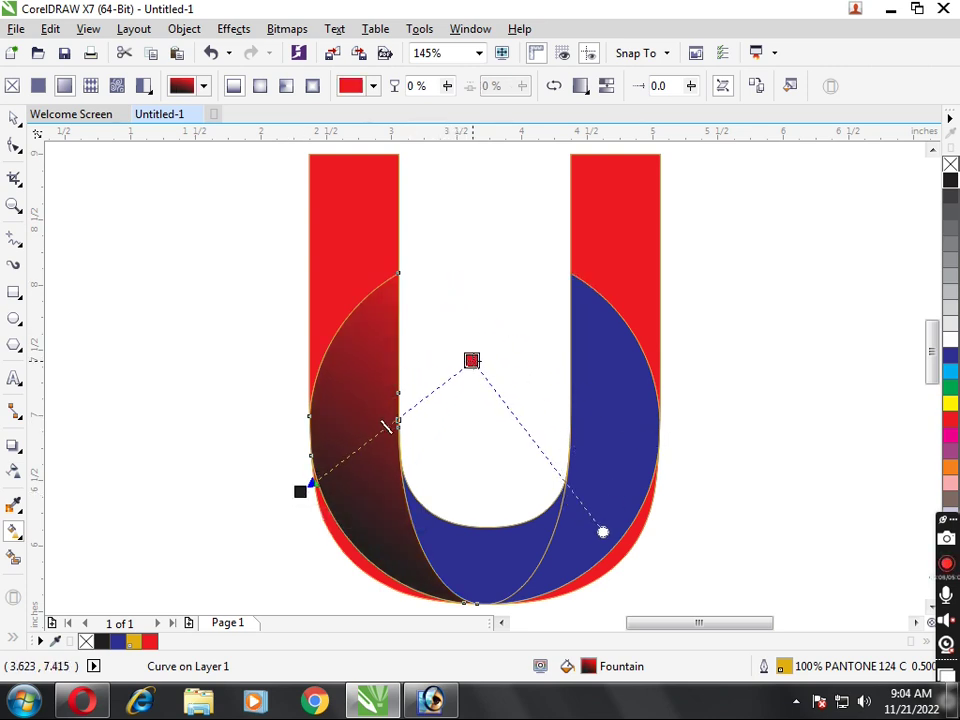
pyautogui.moveTo(300, 491); pyautogui.dragTo(201, 520)
pyautogui.moveTo(475, 364); pyautogui.dragTo(437, 391)
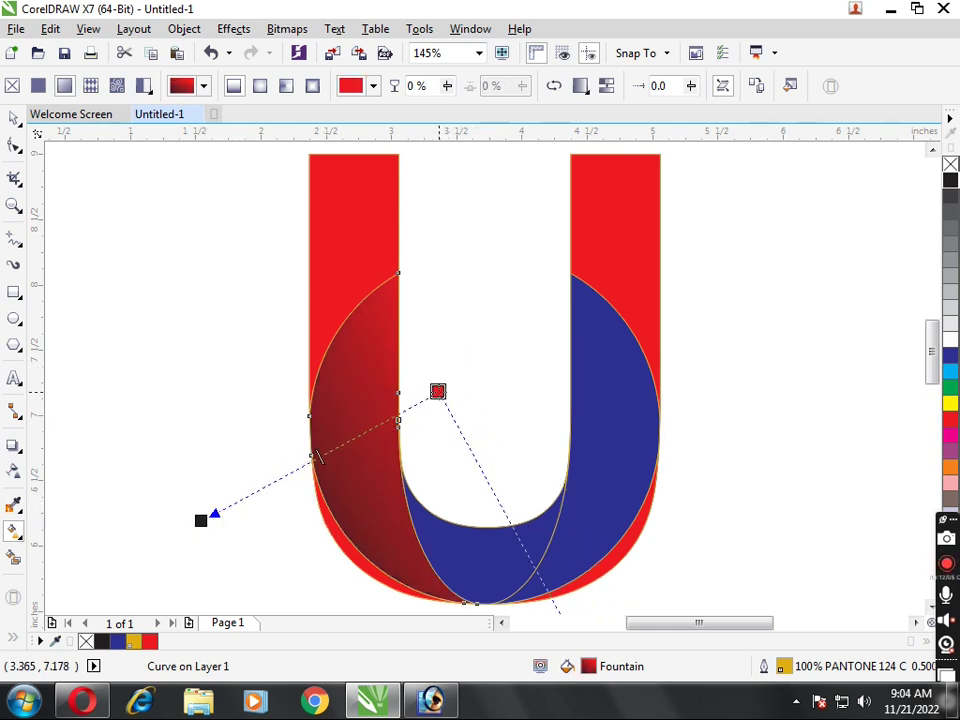
pyautogui.press('space')
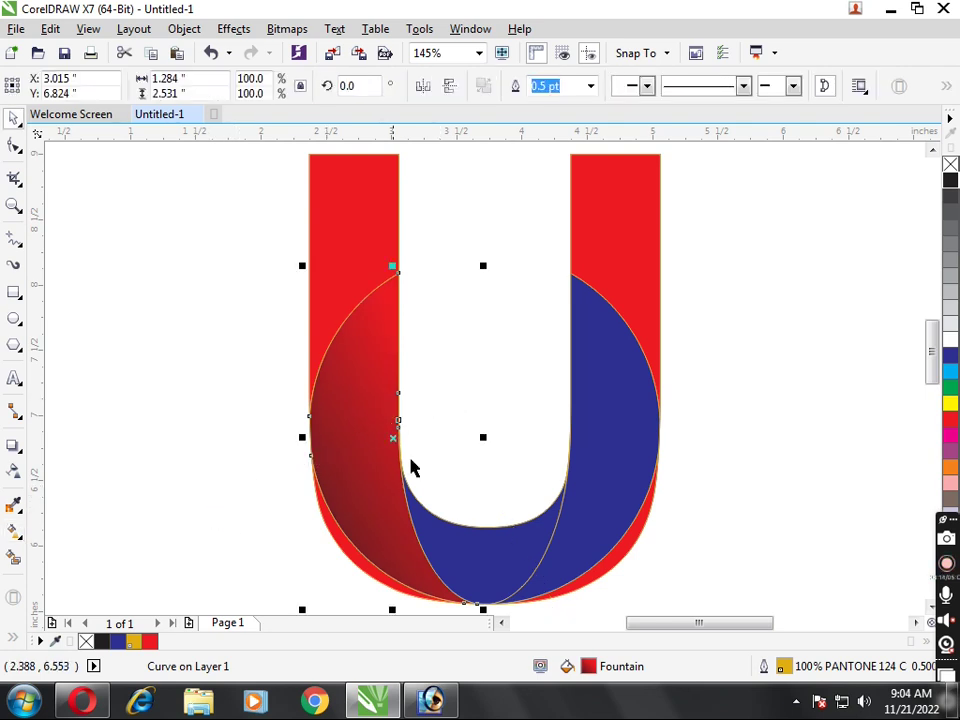
# Step: Give the right inner band a red-to-black fountain fill instead of flat red
pyautogui.click(613, 418)
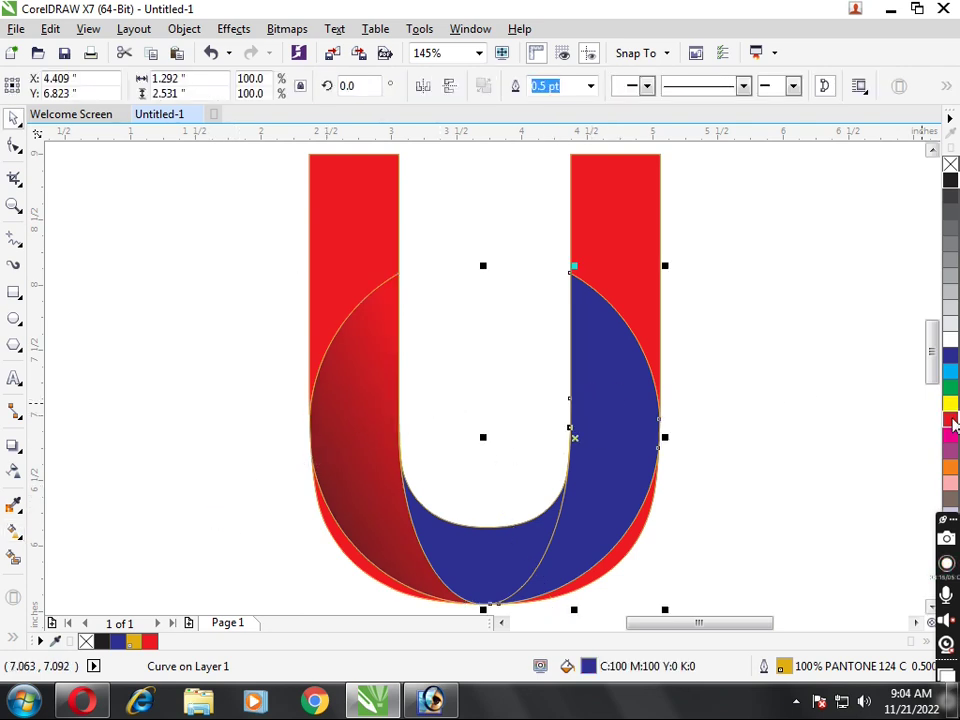
pyautogui.click(950, 418)
pyautogui.hotkey('ctrl', 'z')
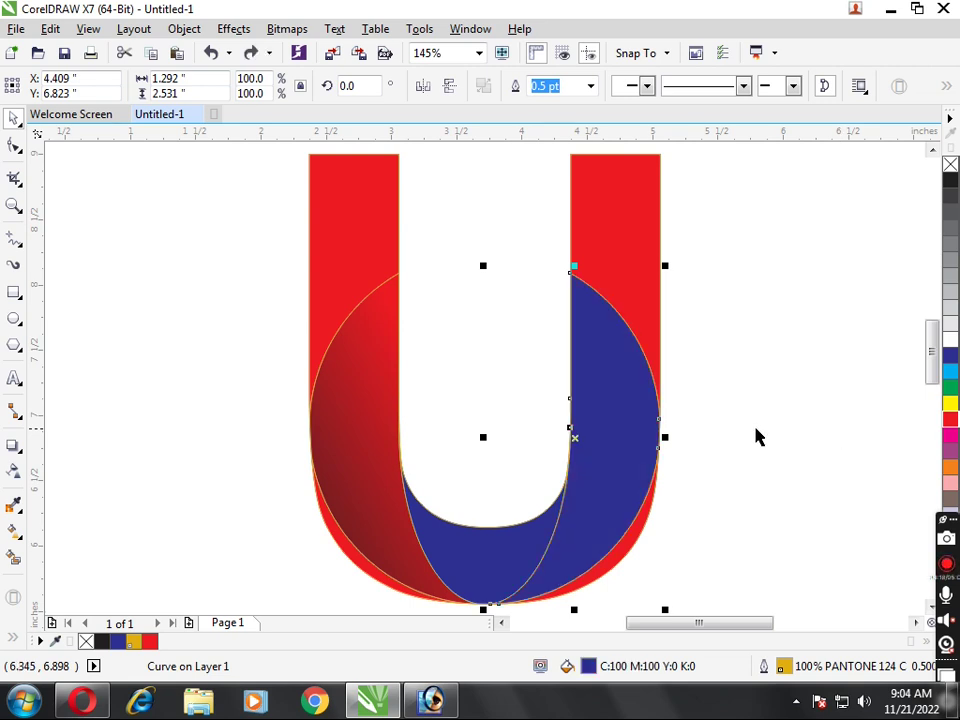
pyautogui.click(14, 534)
pyautogui.moveTo(500, 396); pyautogui.dragTo(720, 453)
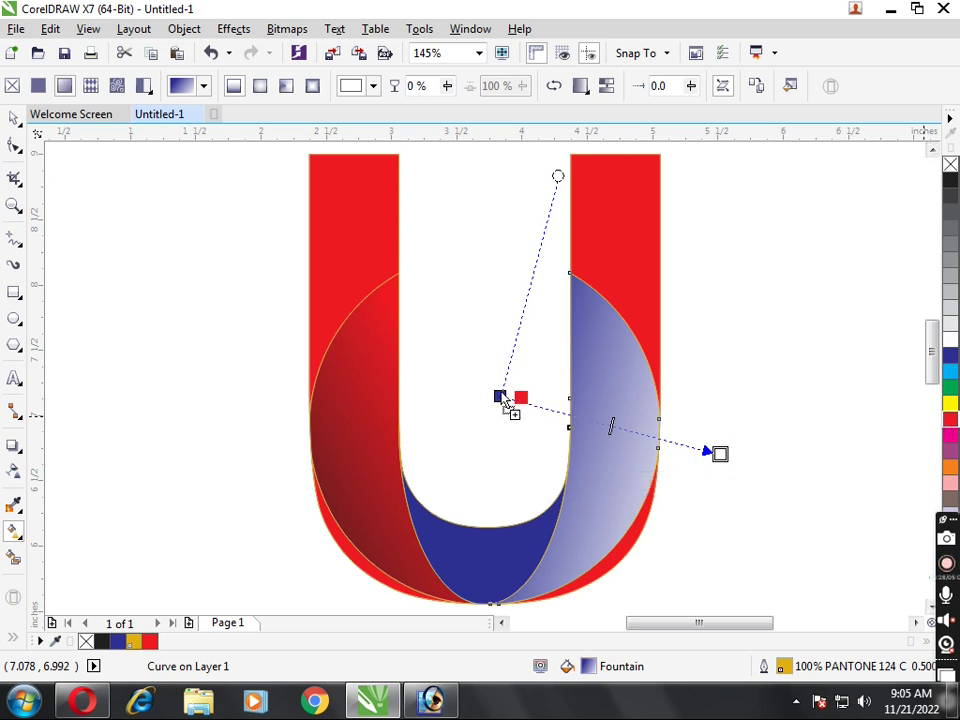
pyautogui.moveTo(503, 398); pyautogui.dragTo(500, 396)
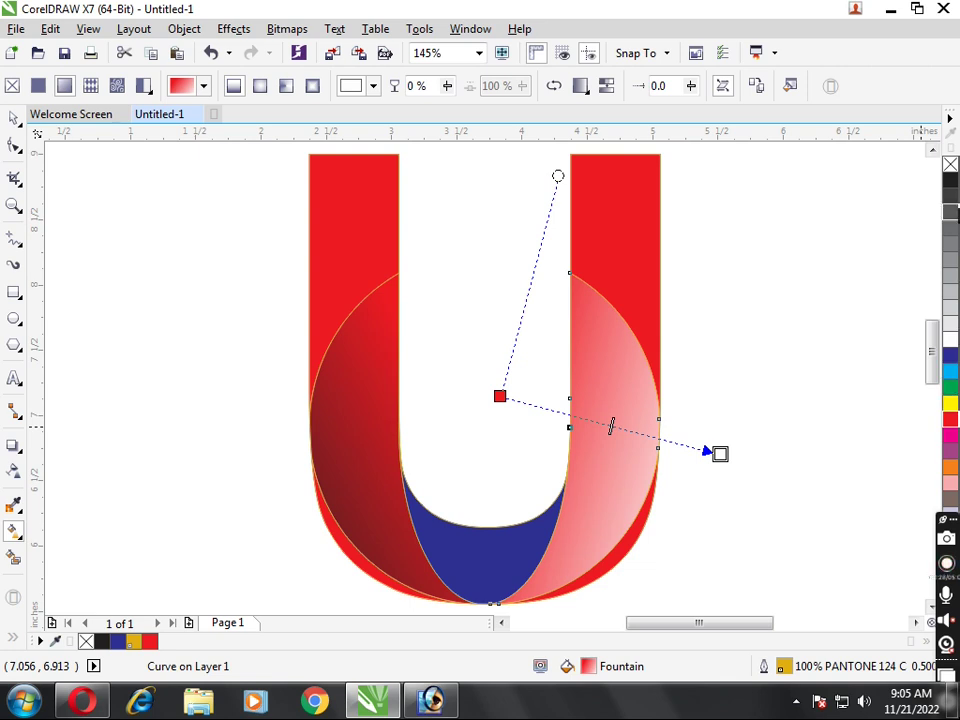
pyautogui.moveTo(752, 350)
pyautogui.mouseDown()
pyautogui.moveTo(720, 452)
pyautogui.moveTo(748, 452)
pyautogui.moveTo(767, 467)
pyautogui.mouseUp()
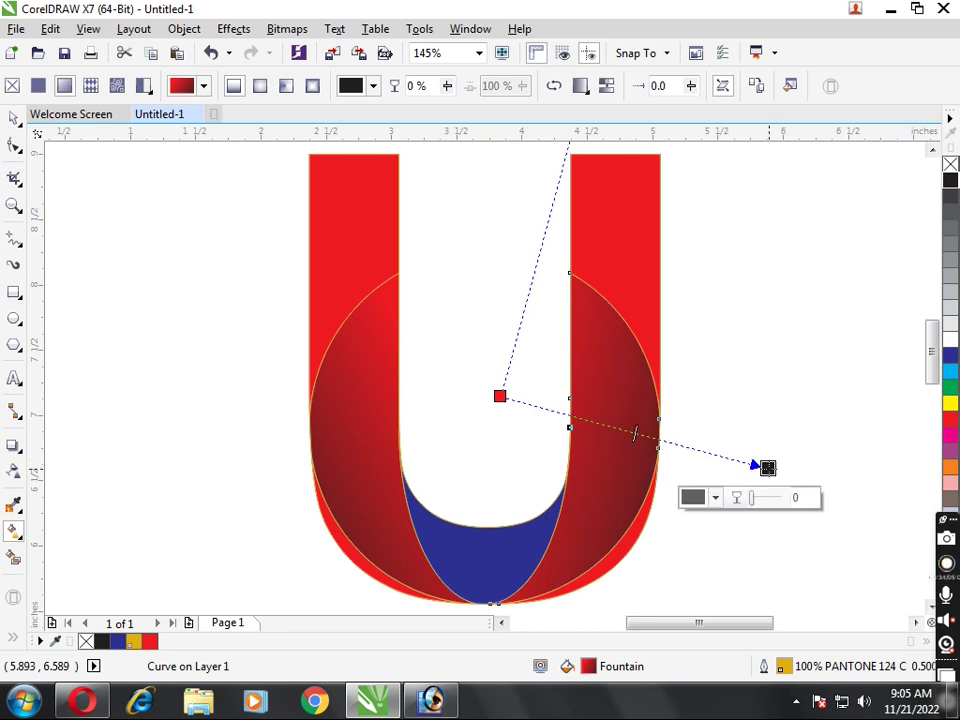
pyautogui.press('space')
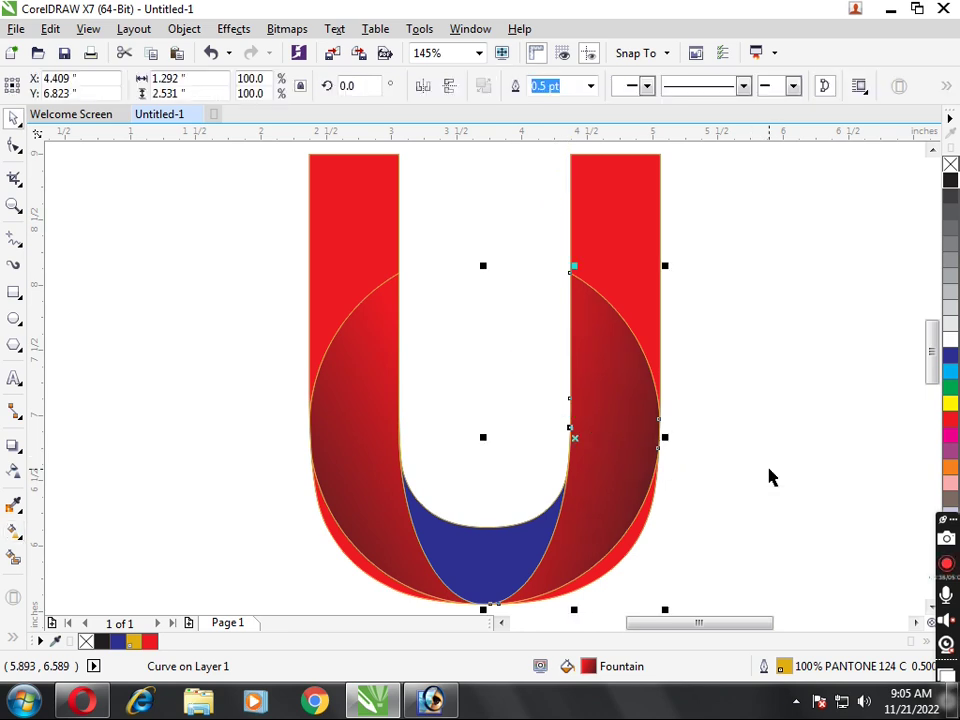
# Step: Fill the blue bottom curve with a red-to-black fountain gradient and tune its end handle
pyautogui.click(553, 508)
pyautogui.click(488, 551)
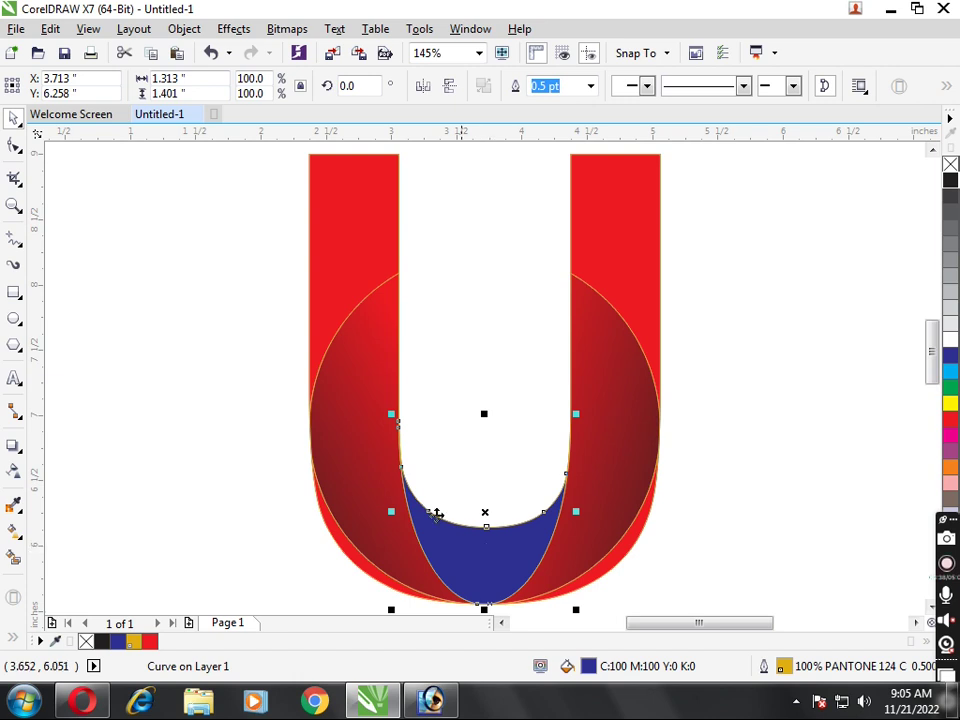
pyautogui.click(14, 535)
pyautogui.moveTo(510, 583)
pyautogui.mouseDown()
pyautogui.moveTo(480, 655)
pyautogui.moveTo(470, 608)
pyautogui.mouseUp()
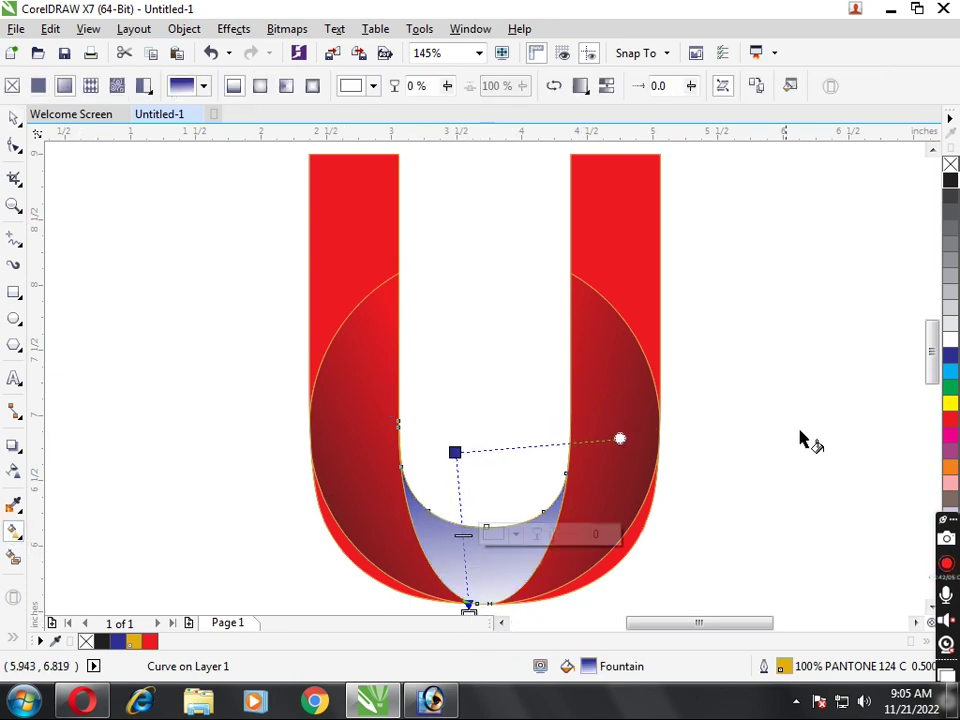
pyautogui.moveTo(935, 370); pyautogui.dragTo(935, 394)
pyautogui.moveTo(469, 443); pyautogui.dragTo(479, 500)
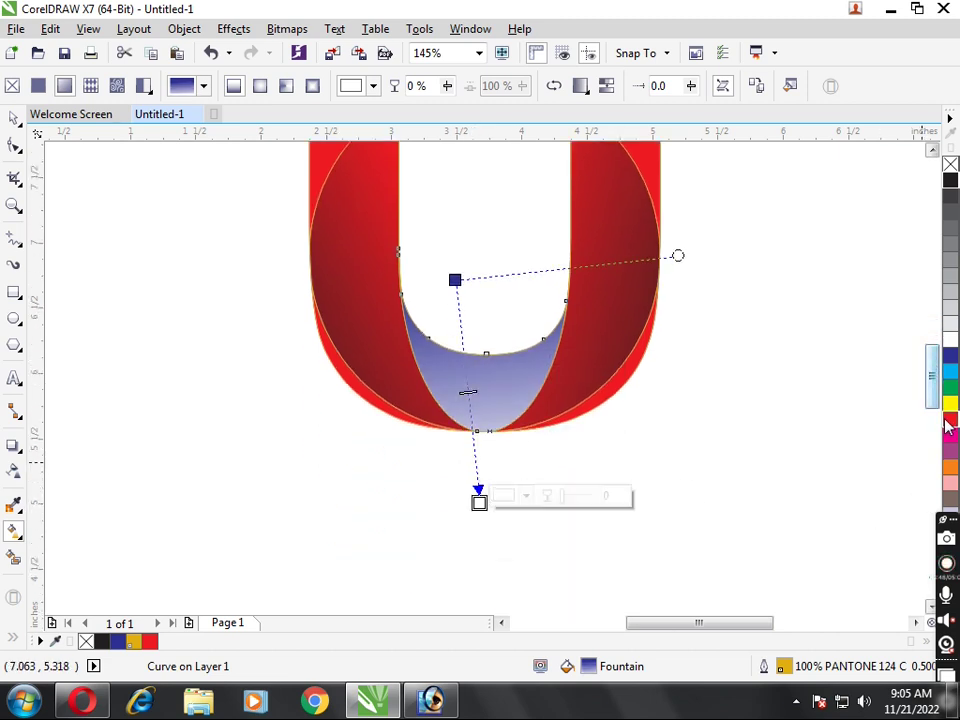
pyautogui.moveTo(950, 425); pyautogui.dragTo(456, 282)
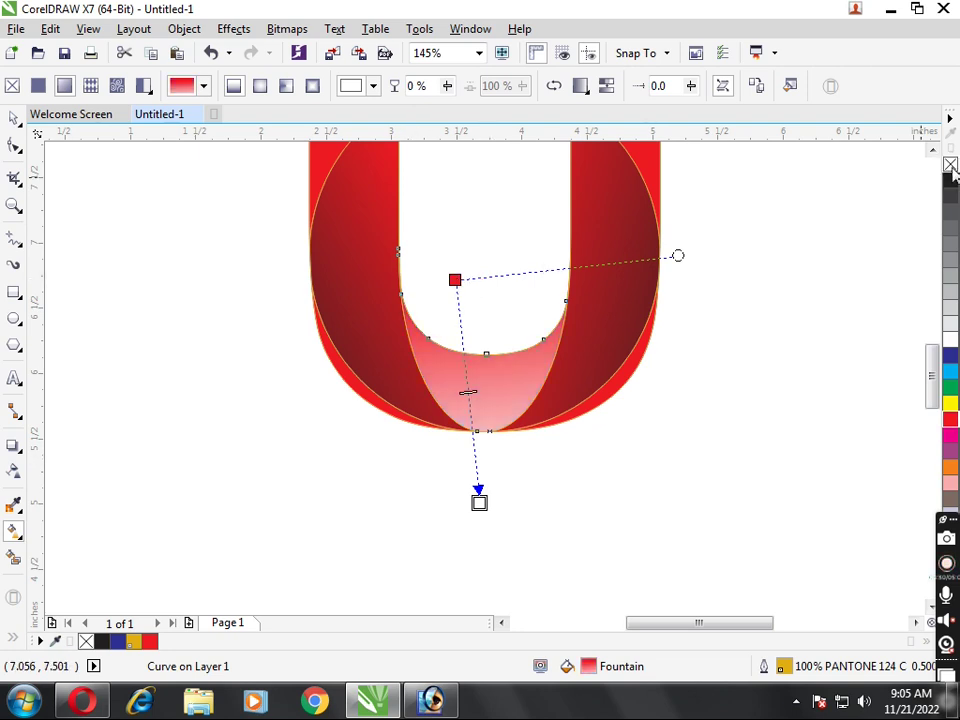
pyautogui.moveTo(482, 505); pyautogui.dragTo(488, 585)
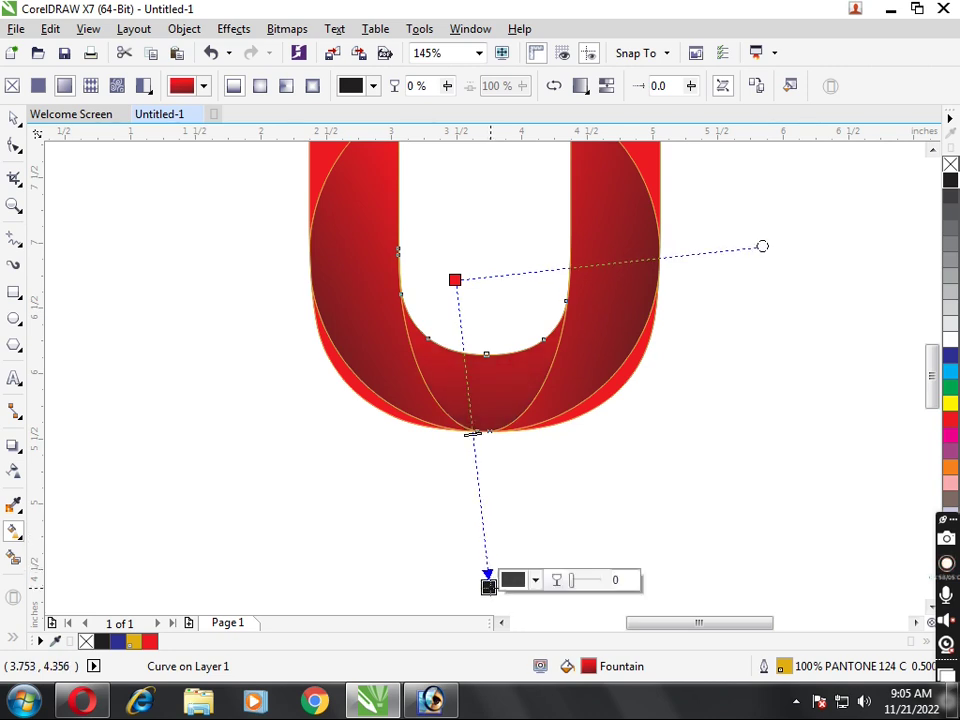
pyautogui.moveTo(488, 585)
pyautogui.mouseDown()
pyautogui.moveTo(490, 603)
pyautogui.moveTo(482, 490)
pyautogui.moveTo(482, 531)
pyautogui.mouseUp()
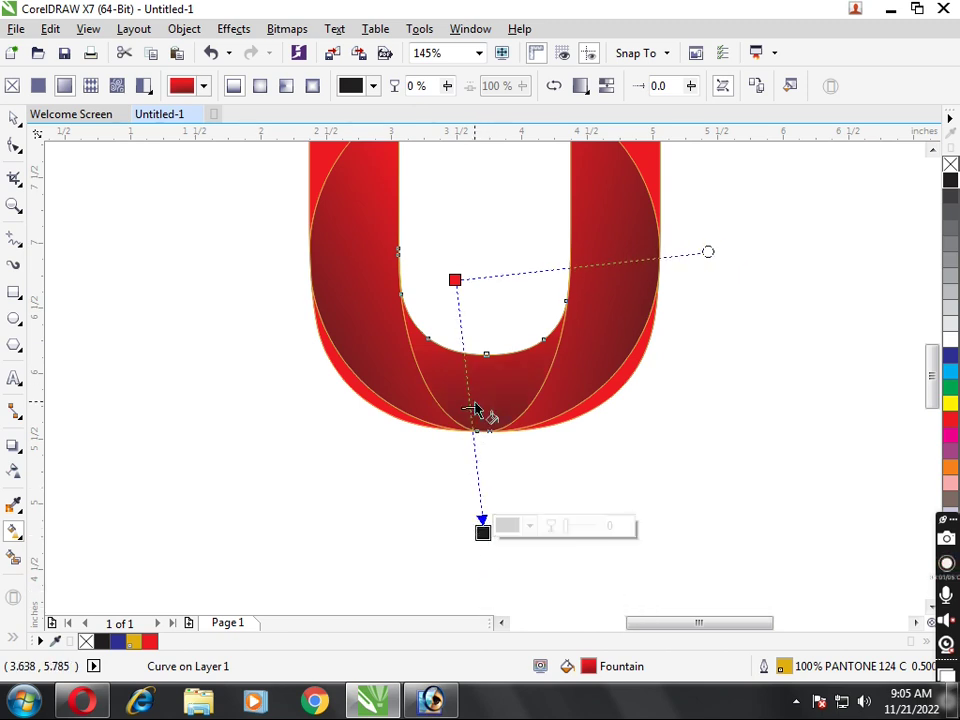
pyautogui.moveTo(467, 407); pyautogui.dragTo(467, 434)
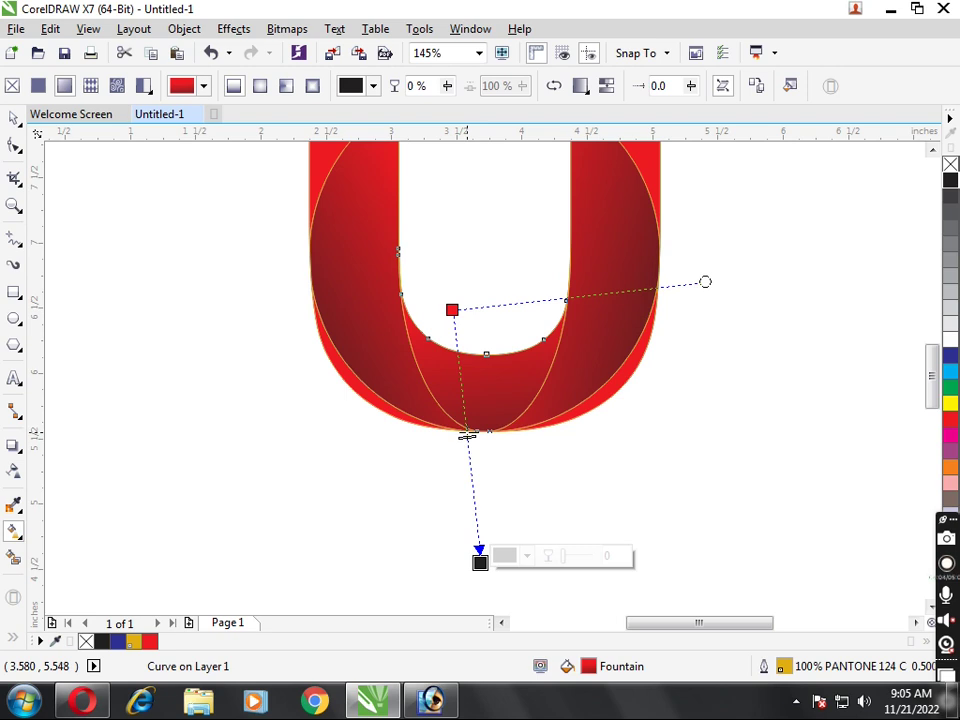
pyautogui.press('space')
pyautogui.hotkey('shift', 'F4')
# Step: Marquee-select the U's pieces and zoom in to check the selection
pyautogui.click(467, 437)
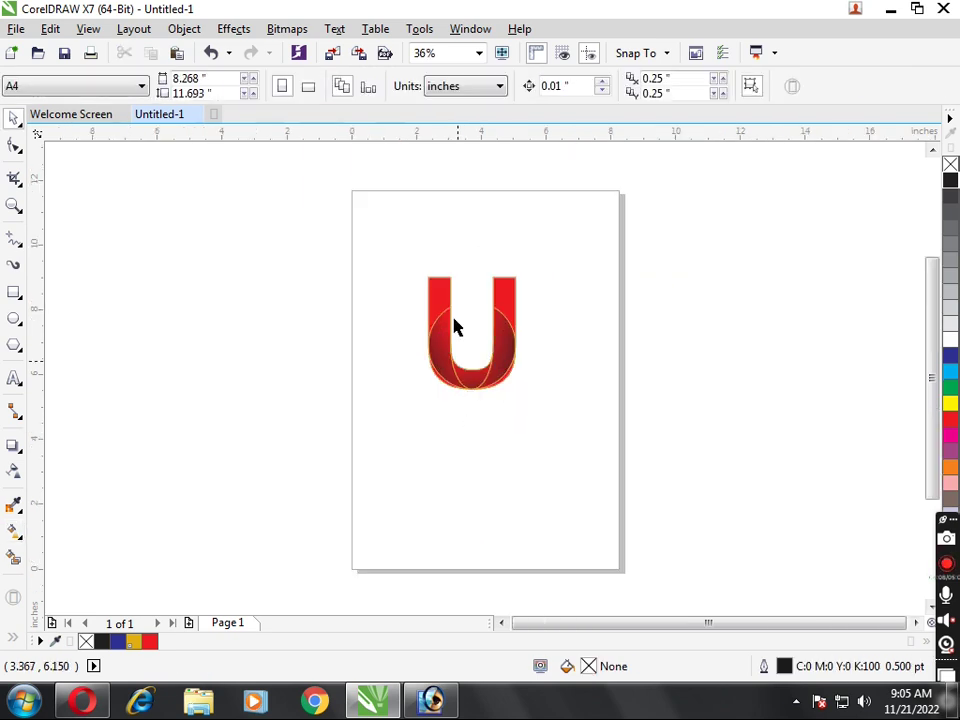
pyautogui.moveTo(377, 236); pyautogui.dragTo(620, 450)
pyautogui.hotkey('shift', 'F2')
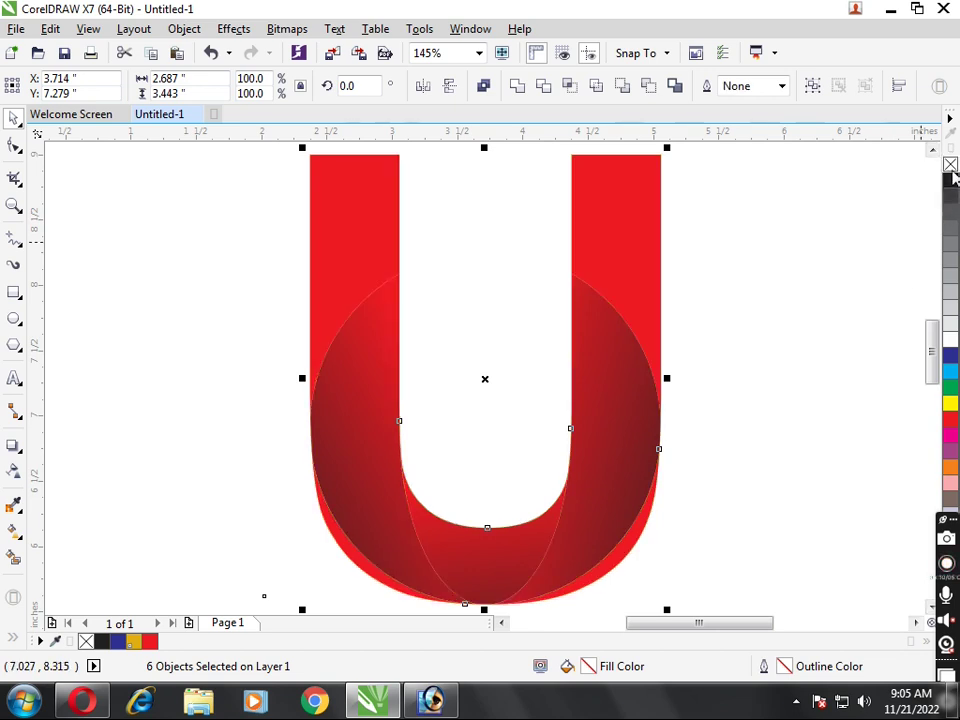
pyautogui.click(825, 276)
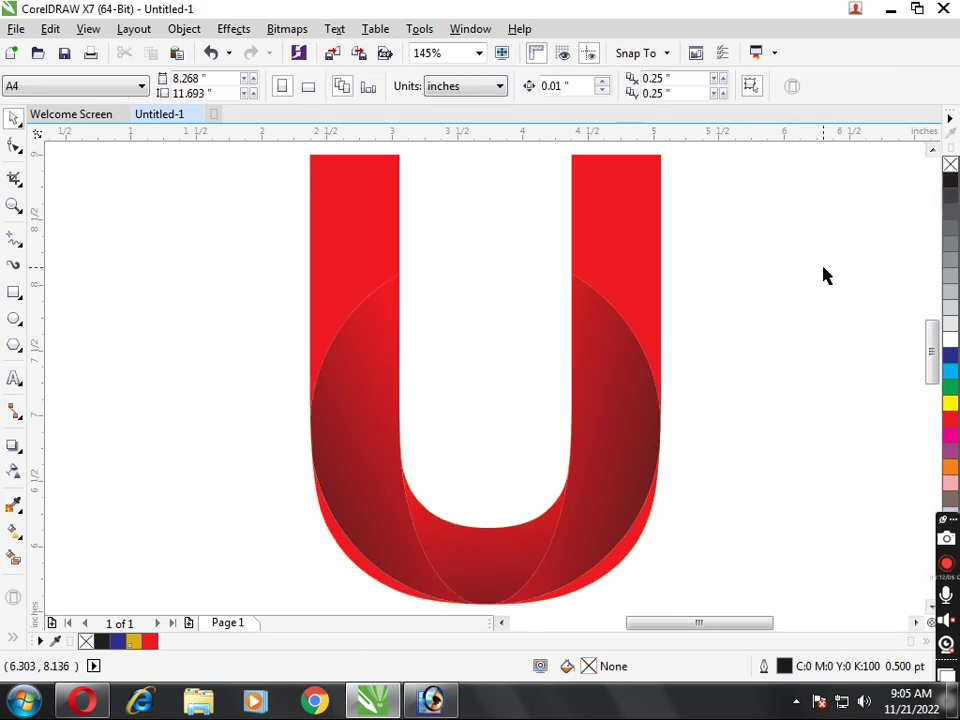
pyautogui.moveTo(212, 221); pyautogui.dragTo(784, 621)
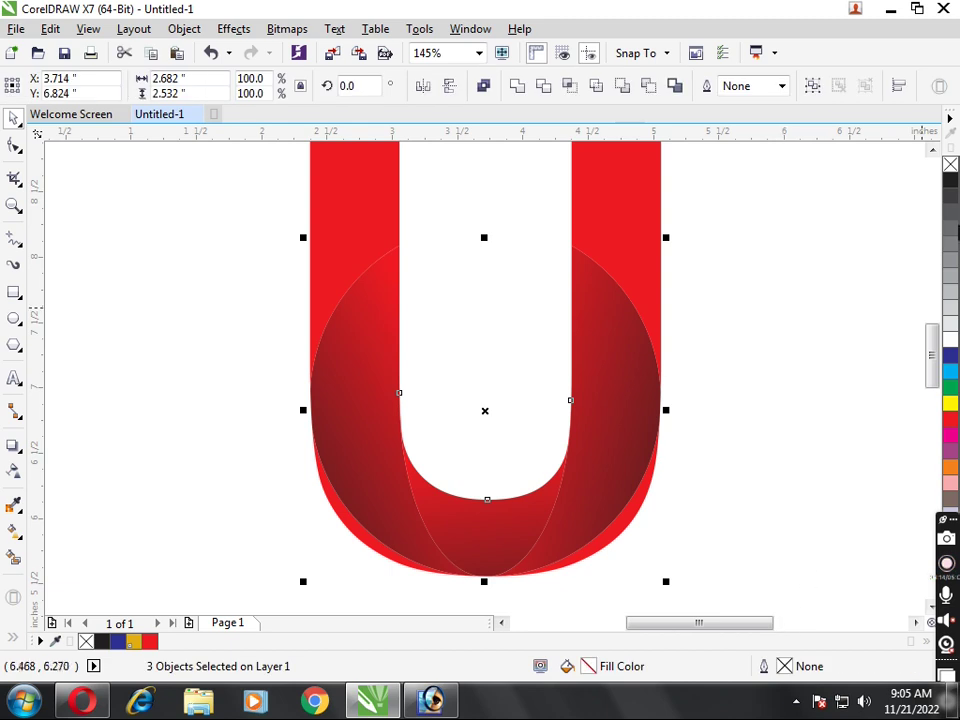
pyautogui.click(846, 311)
pyautogui.hotkey('shift', 'F4')
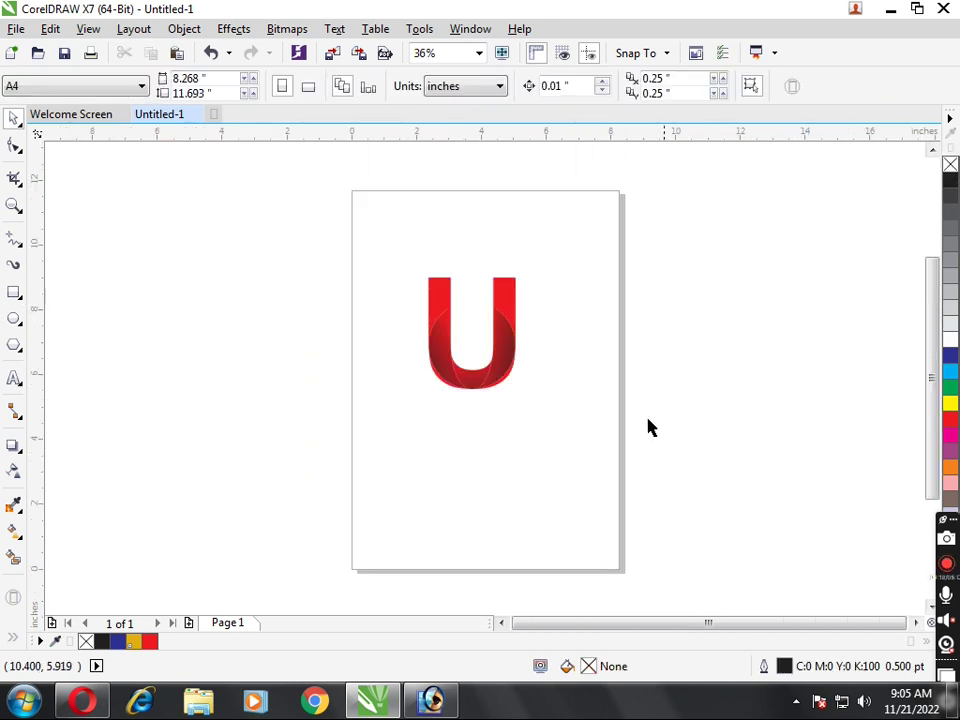
# Step: Move the whole U logo up toward the page's top-left corner
pyautogui.moveTo(316, 183); pyautogui.dragTo(667, 512)
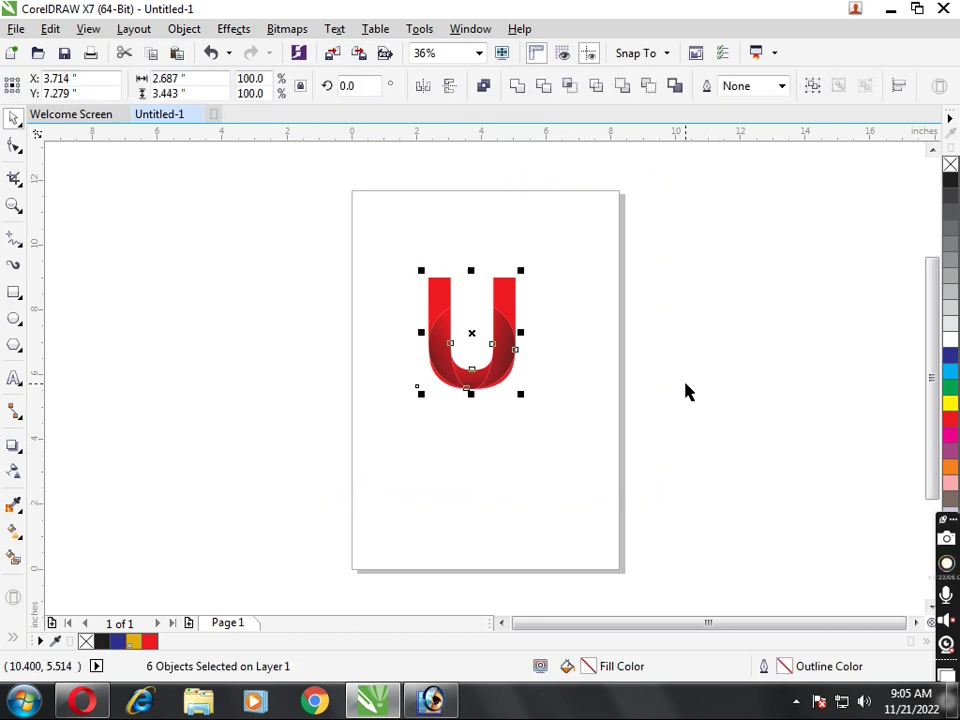
pyautogui.moveTo(472, 335); pyautogui.dragTo(416, 270)
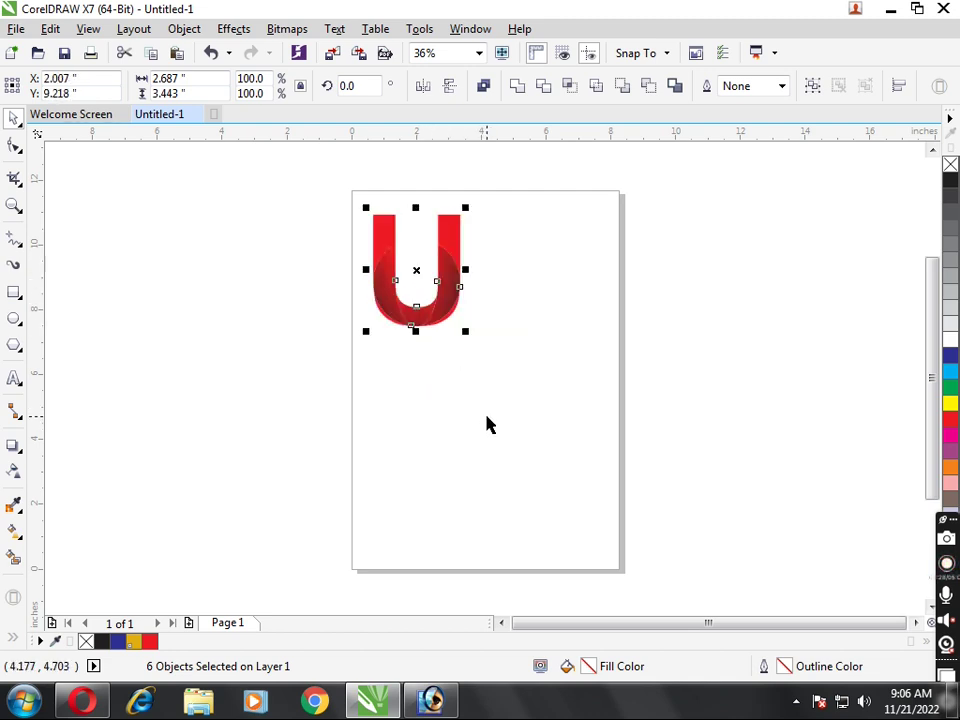
pyautogui.hotkey('shift', 'F2')
pyautogui.click(818, 243)
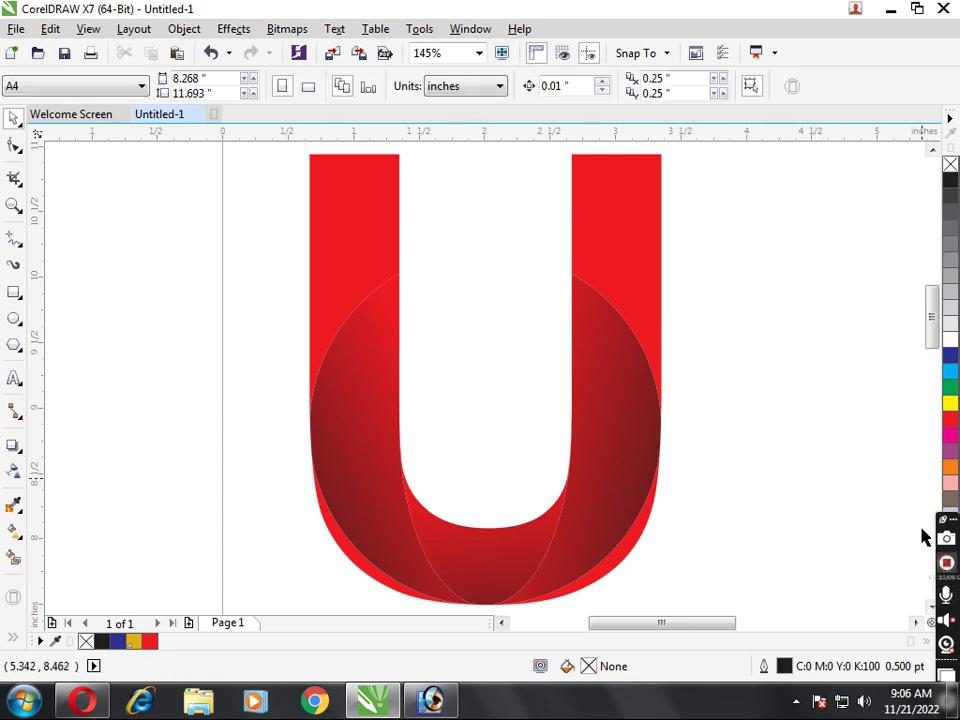
pyautogui.hotkey('shift', 'F4')
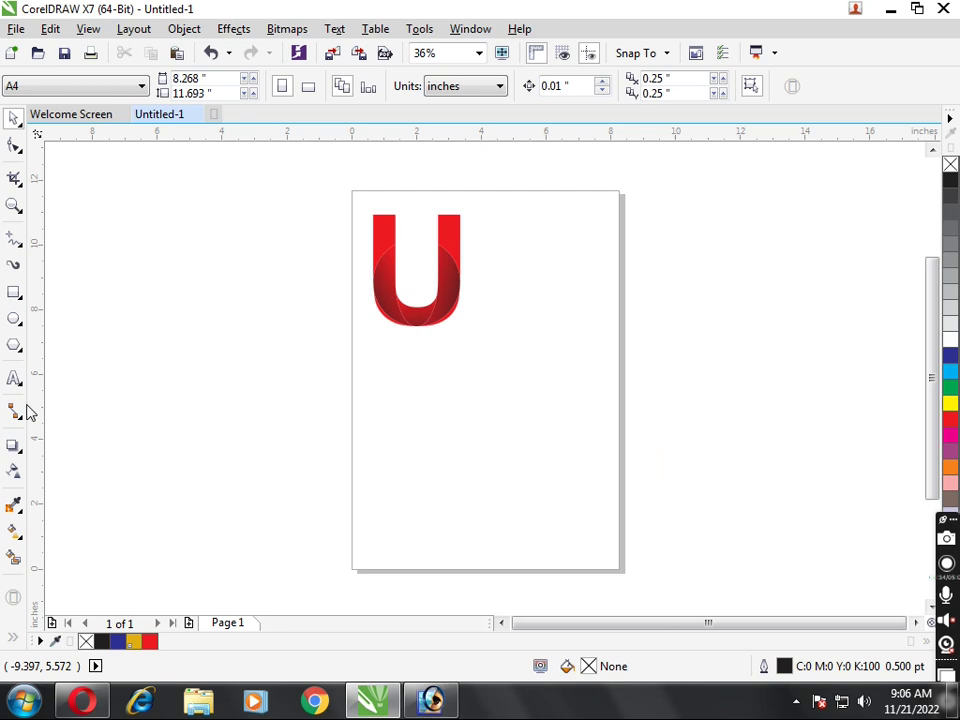
# Step: Create a page-sized rectangle and pull its bottom edge up to mid-page, framing the U
pyautogui.doubleClick(14, 292)
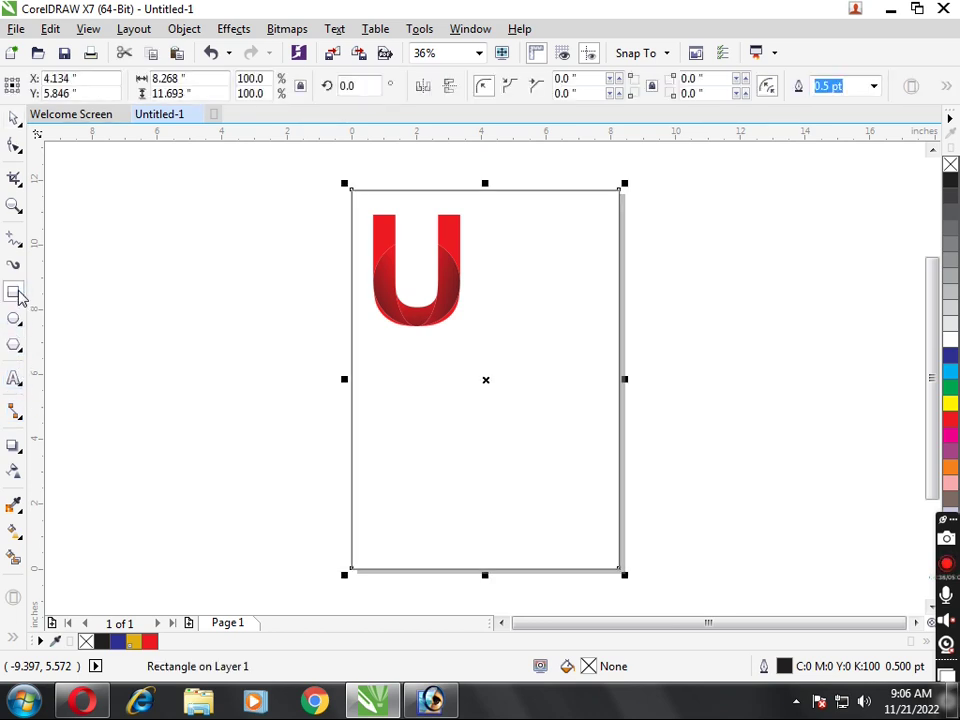
pyautogui.click(15, 119)
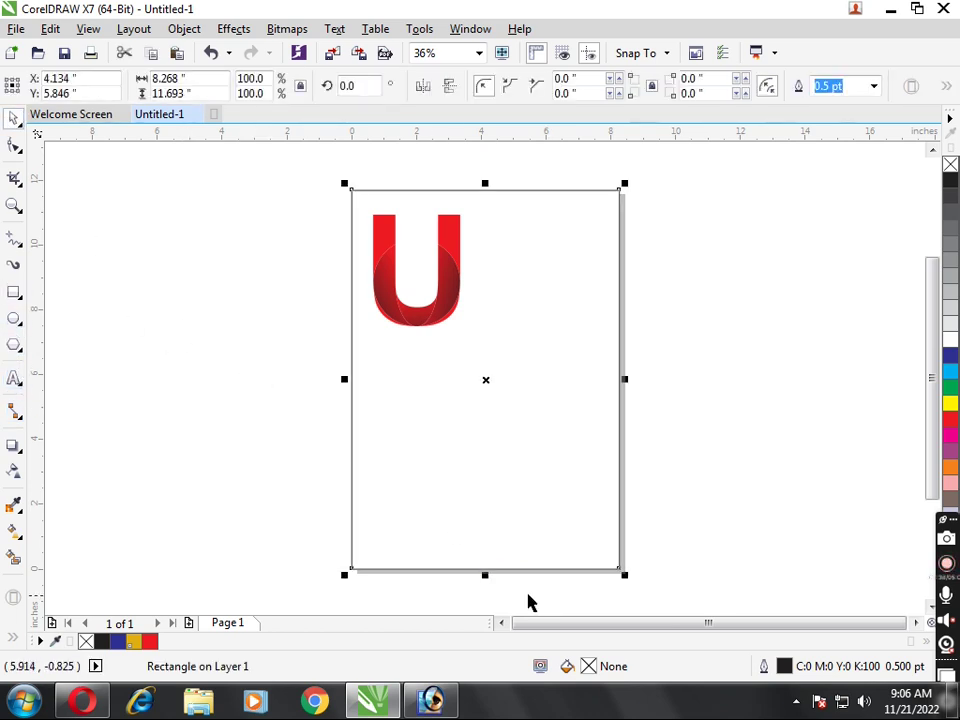
pyautogui.moveTo(485, 574)
pyautogui.mouseDown()
pyautogui.moveTo(489, 369)
pyautogui.moveTo(486, 382)
pyautogui.mouseUp()
pyautogui.click(214, 416)
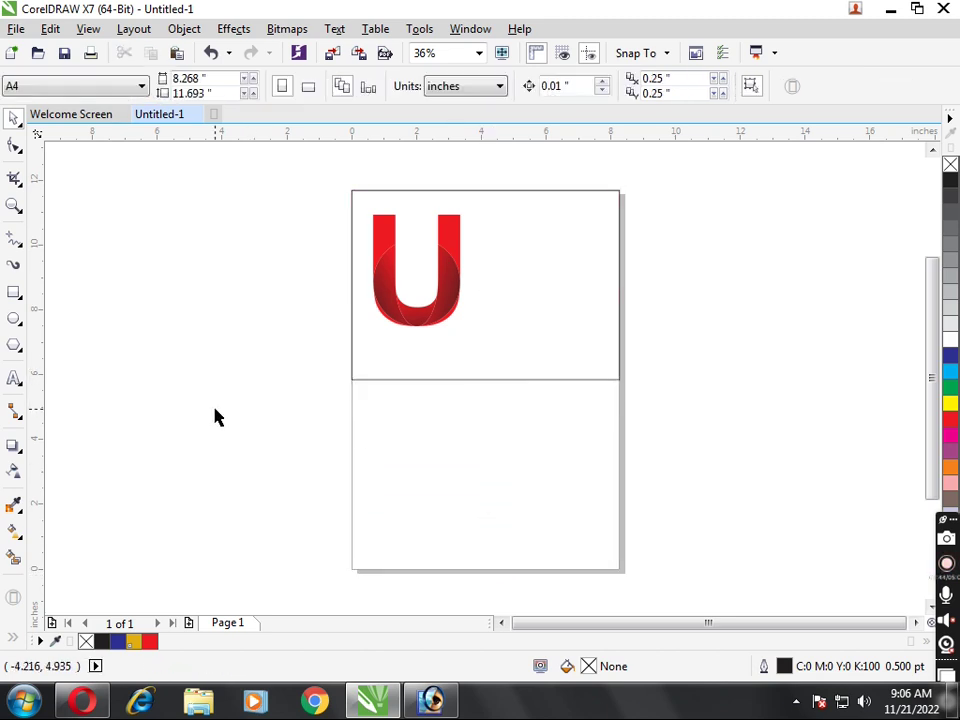
pyautogui.click(13, 380)
# Step: Add 'U logo design' text, enlarge it, move it beside the red U, and make it bold
pyautogui.click(395, 449)
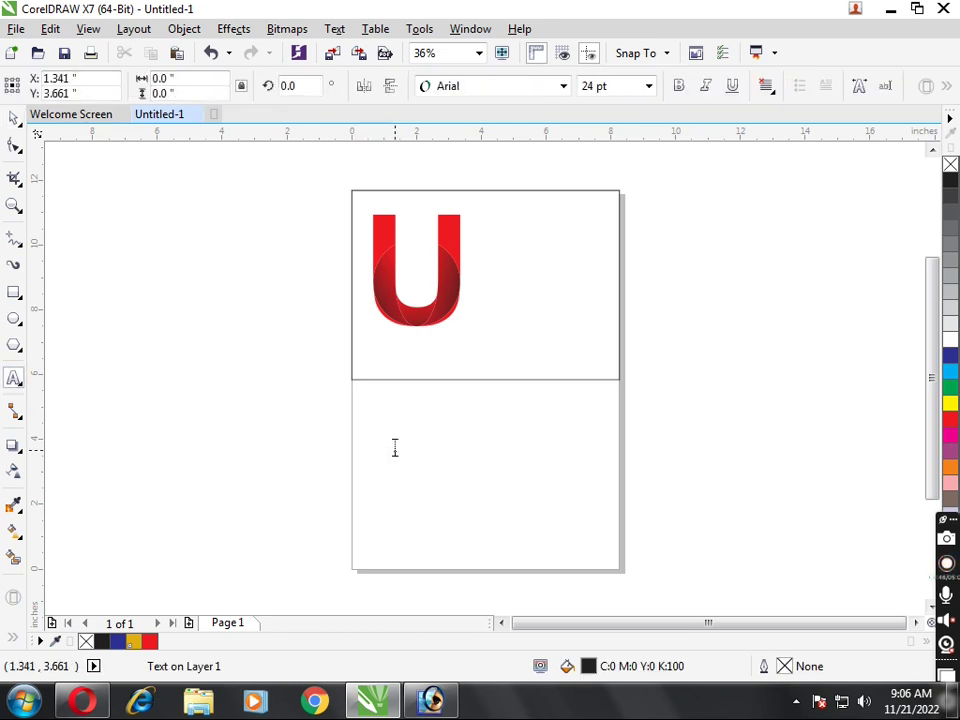
pyautogui.click(395, 449)
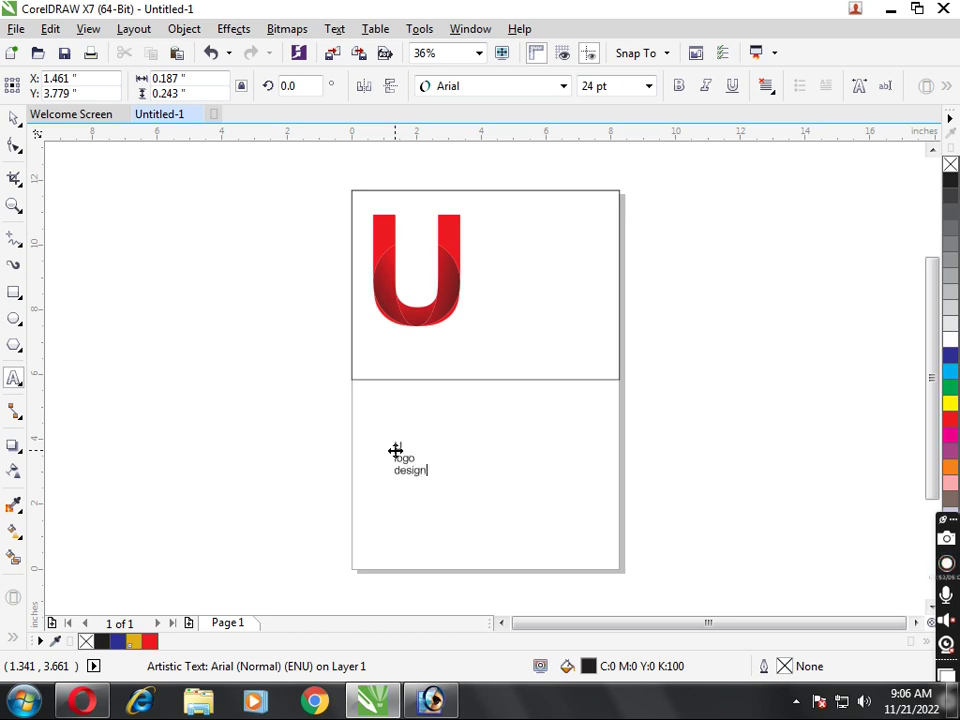
pyautogui.click(13, 118)
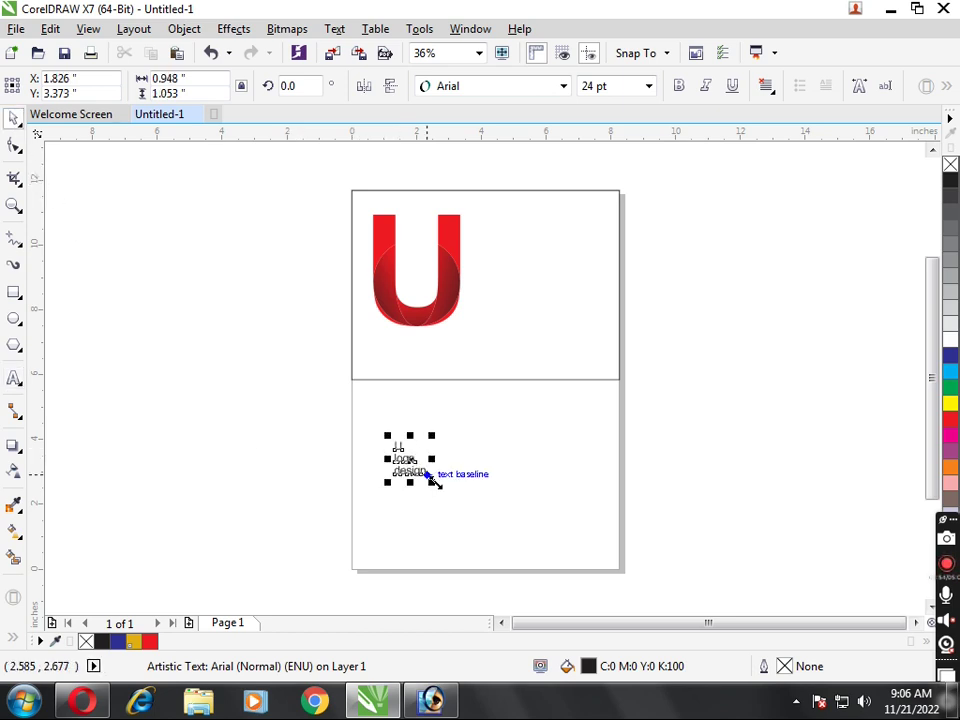
pyautogui.moveTo(432, 482); pyautogui.dragTo(499, 542)
pyautogui.moveTo(408, 471)
pyautogui.mouseDown()
pyautogui.moveTo(520, 282)
pyautogui.moveTo(507, 255)
pyautogui.mouseUp()
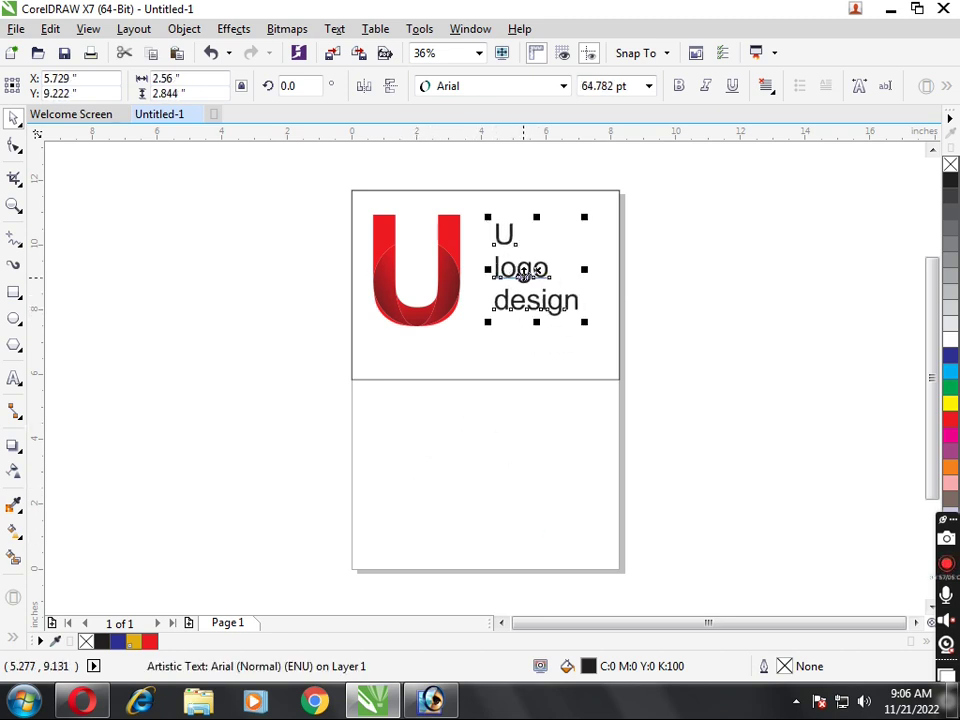
pyautogui.click(679, 86)
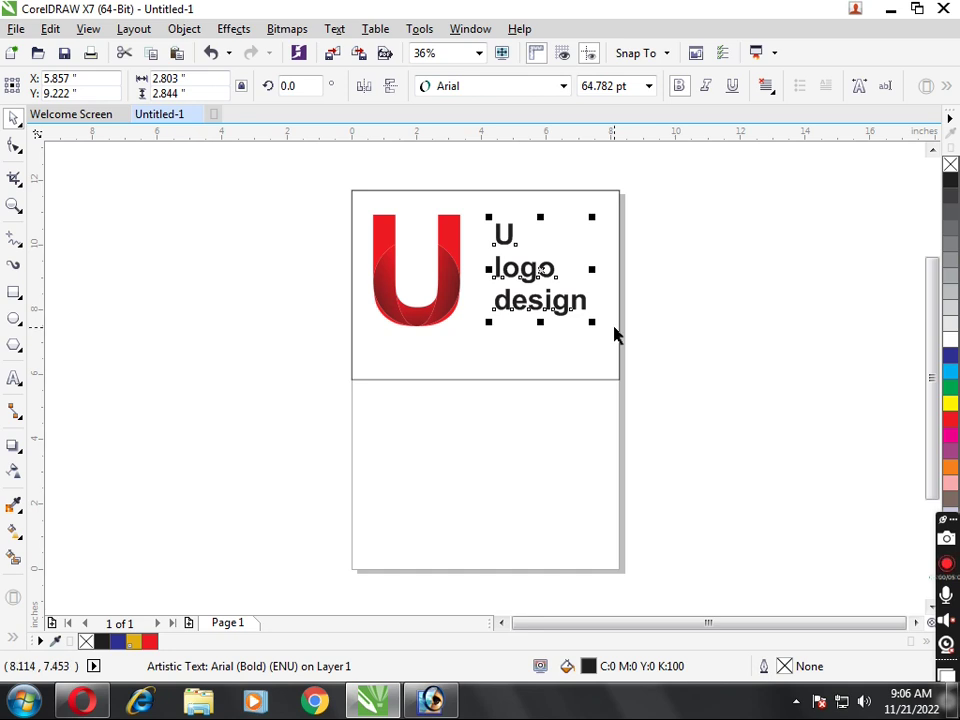
pyautogui.click(701, 354)
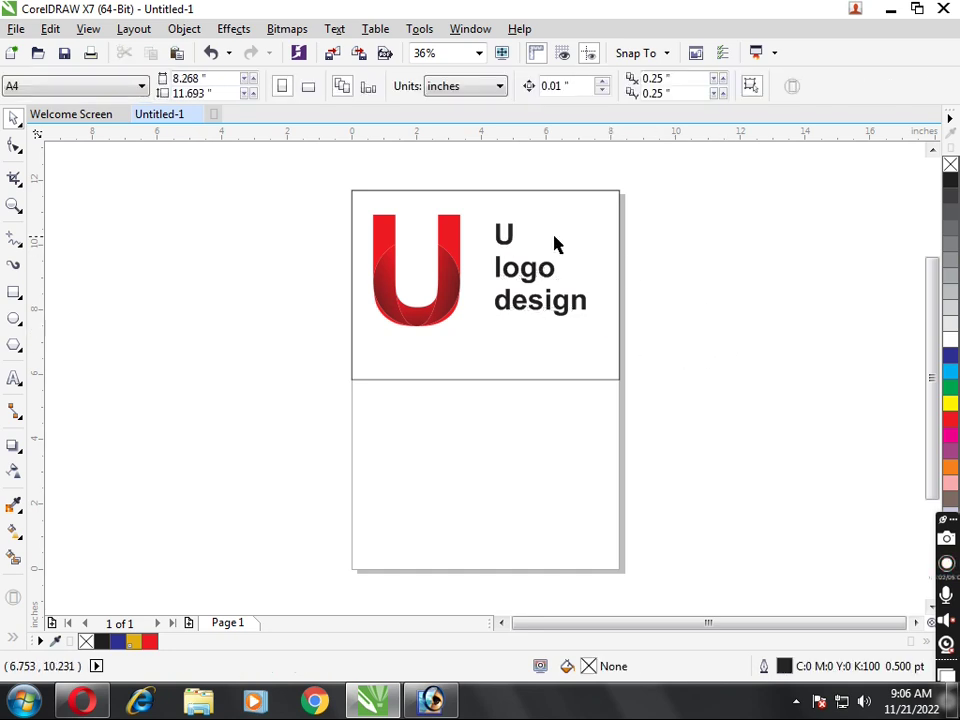